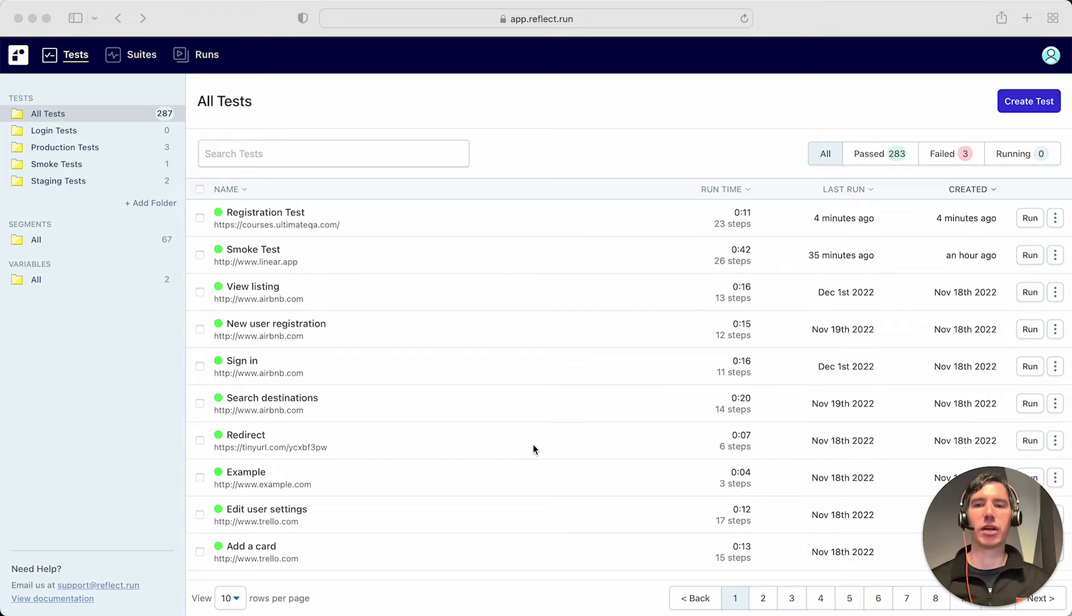
Create a test named 'Ecommerce Test' starting at goodfair.com and begin recording it.
click(1024, 103)
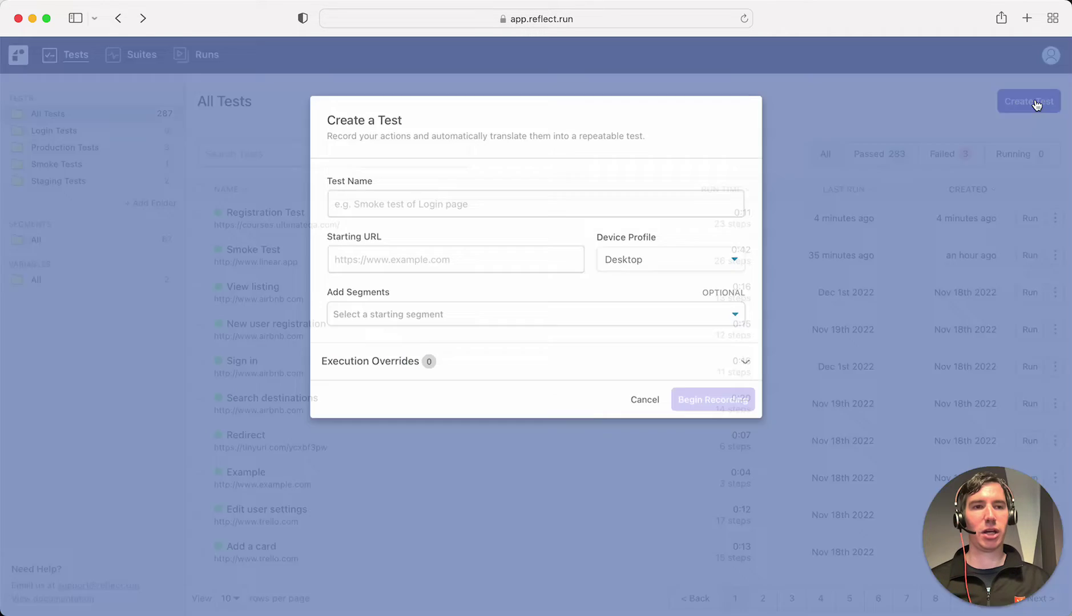
text(goodfair.com)
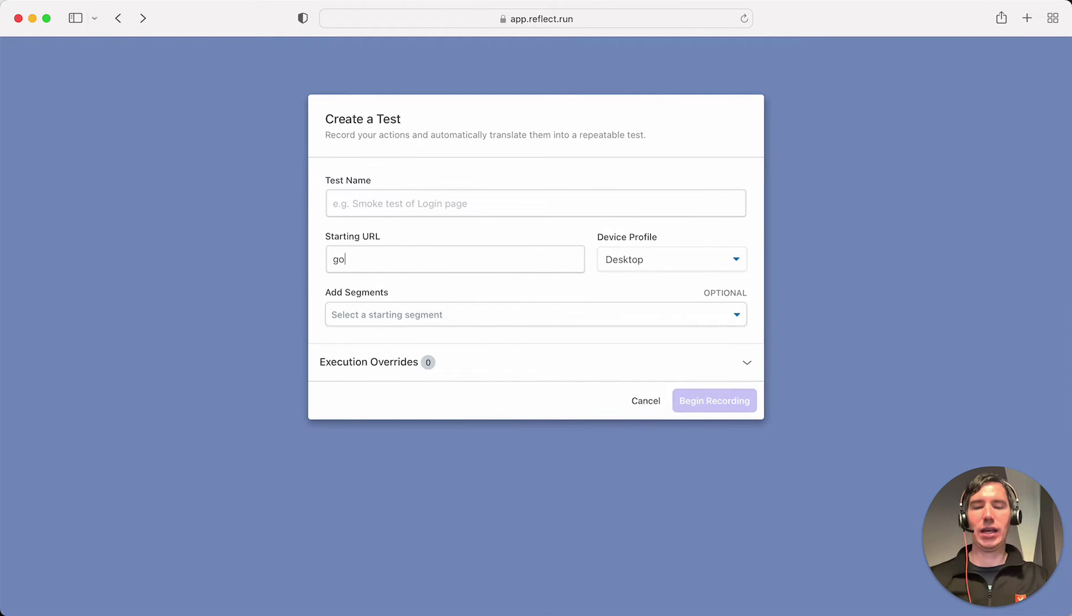
click(469, 200)
text(Ecommerce Test)
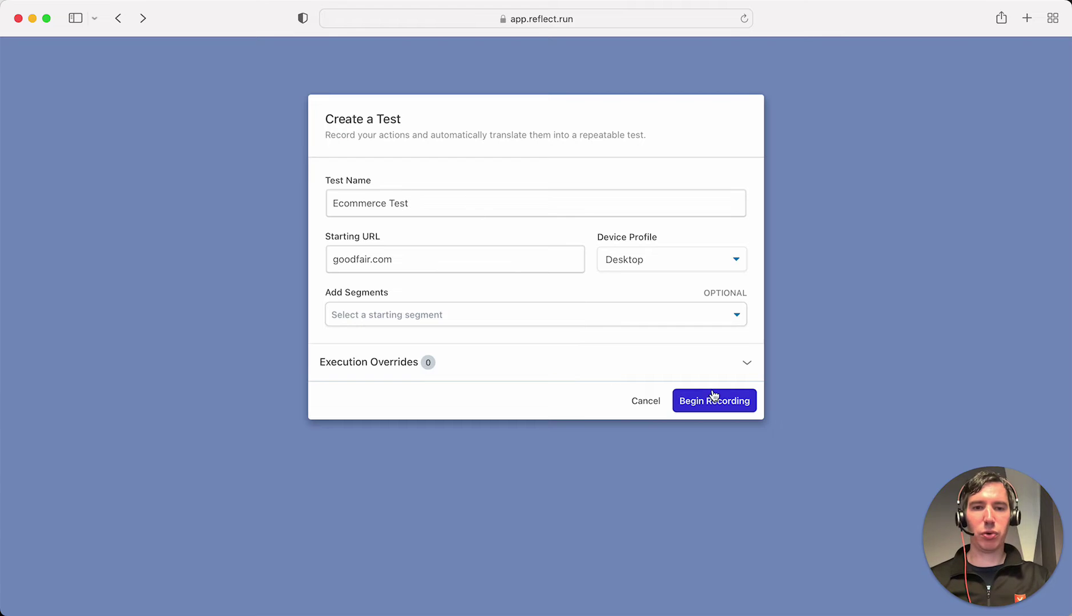
click(713, 399)
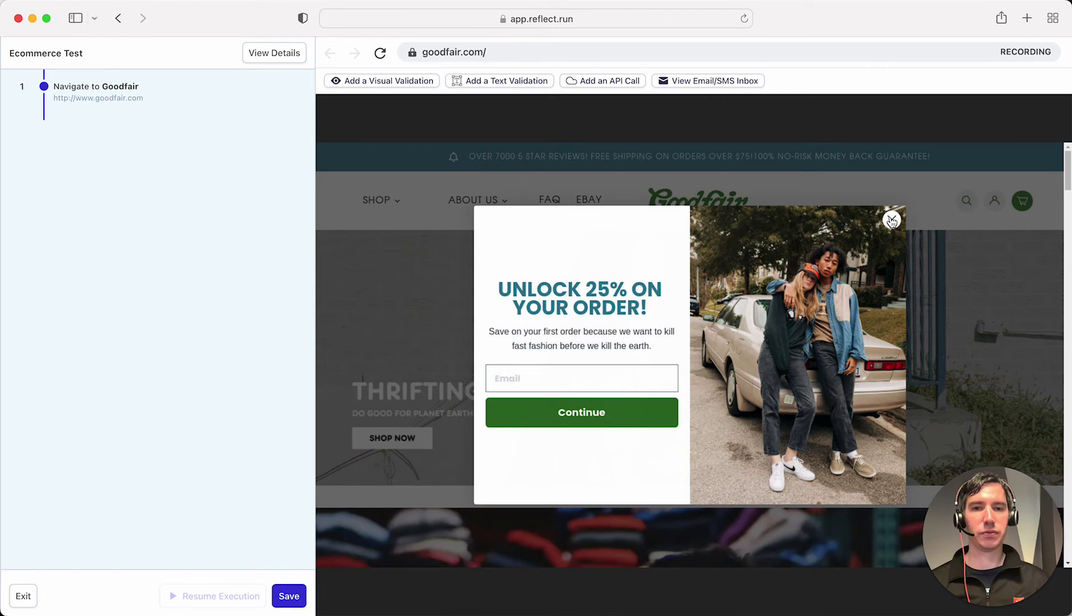
Close the discount popup and browse Shop > Men to the Preloved Printed Crewneck Sweatshirts | Set of 4 product.
click(890, 220)
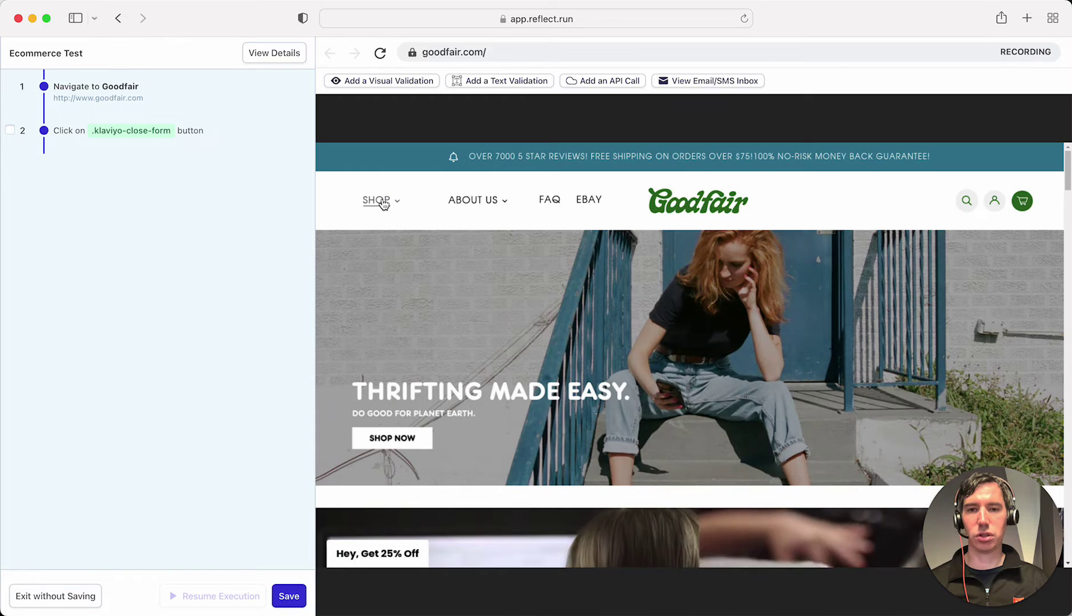
click(382, 203)
click(376, 266)
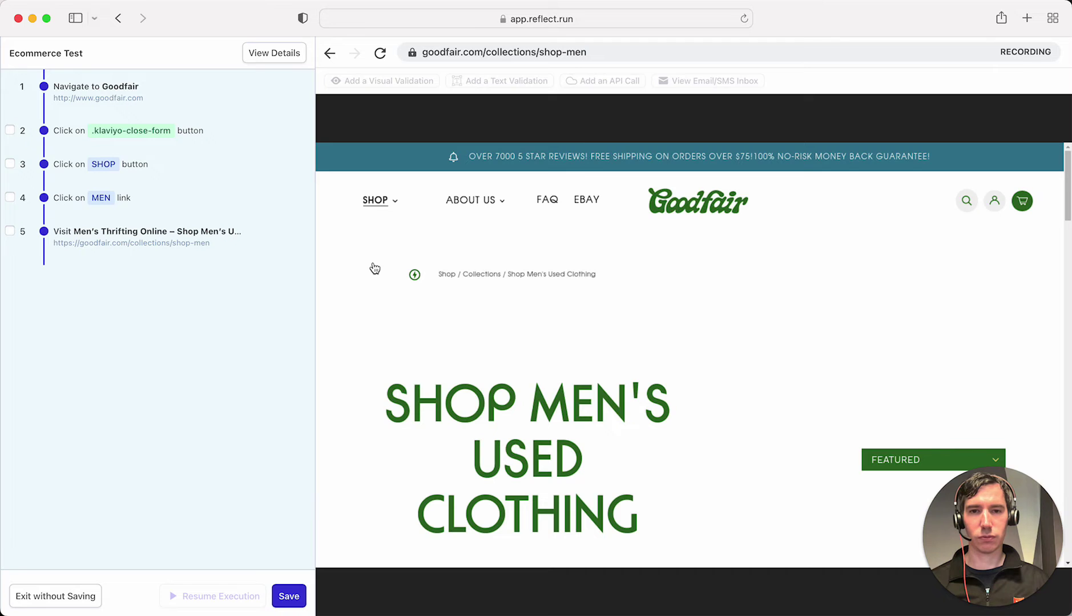
scroll(555, 361, down, 10)
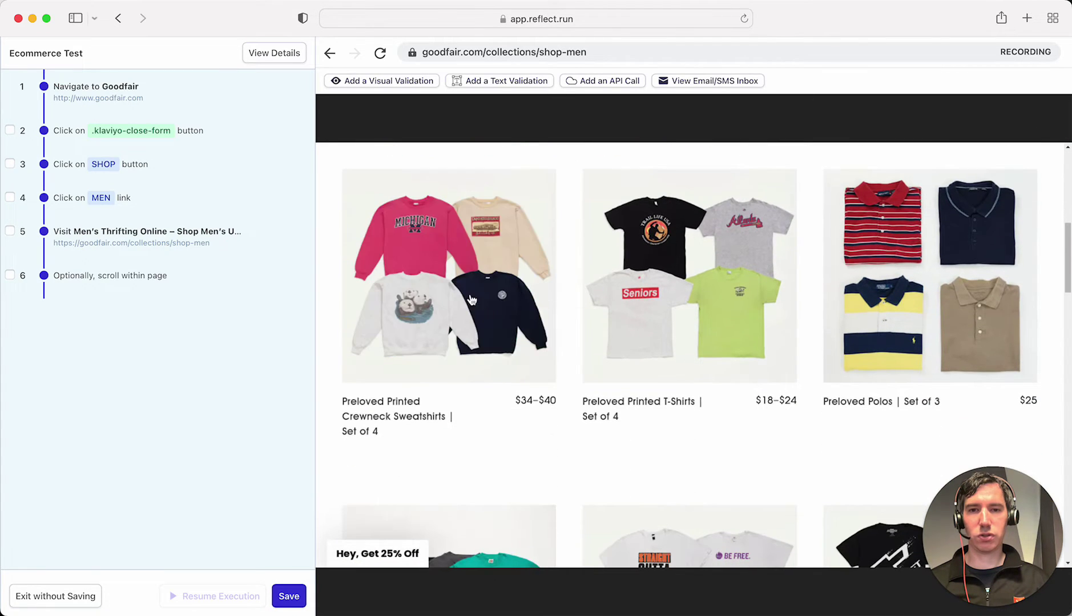
click(466, 293)
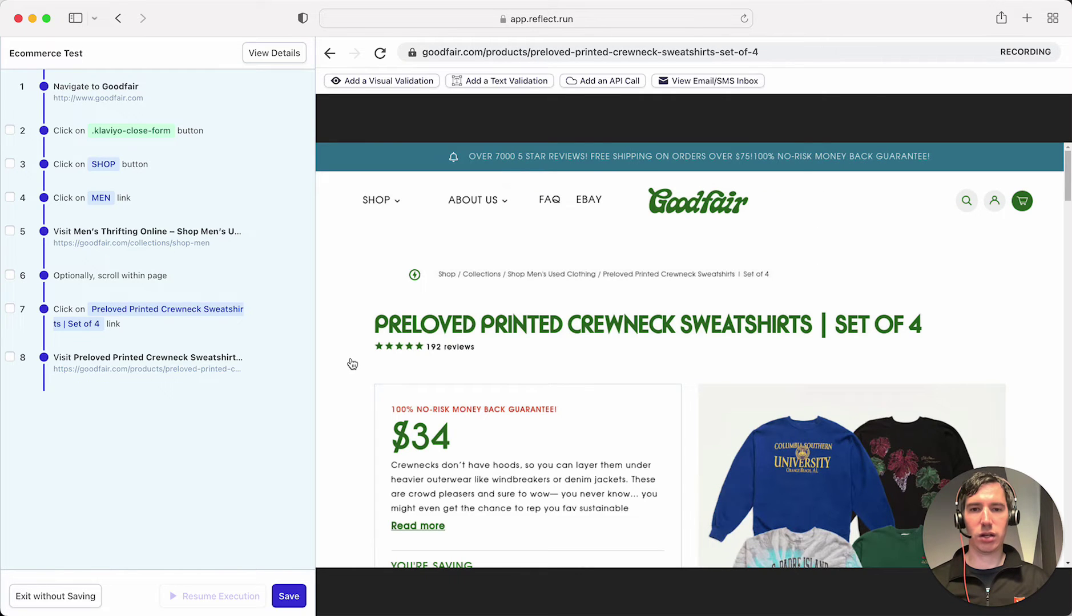
scroll(352, 364, down, 2)
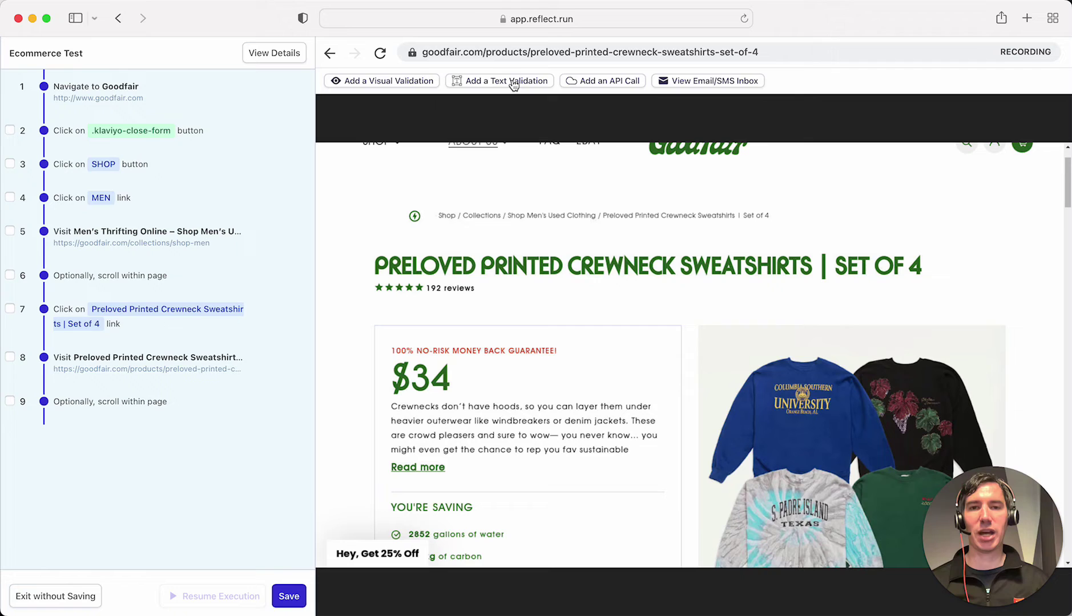
Add a text validation for the $34 price and open that step's details.
click(514, 81)
drag(382, 357, 453, 381)
click(1044, 82)
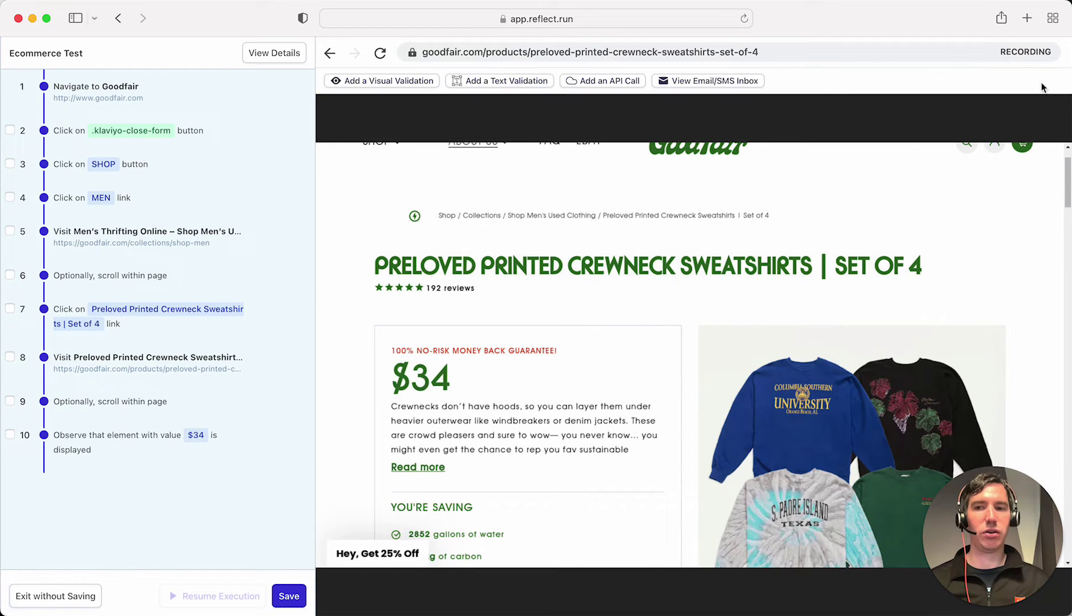
mouse_move(274, 442)
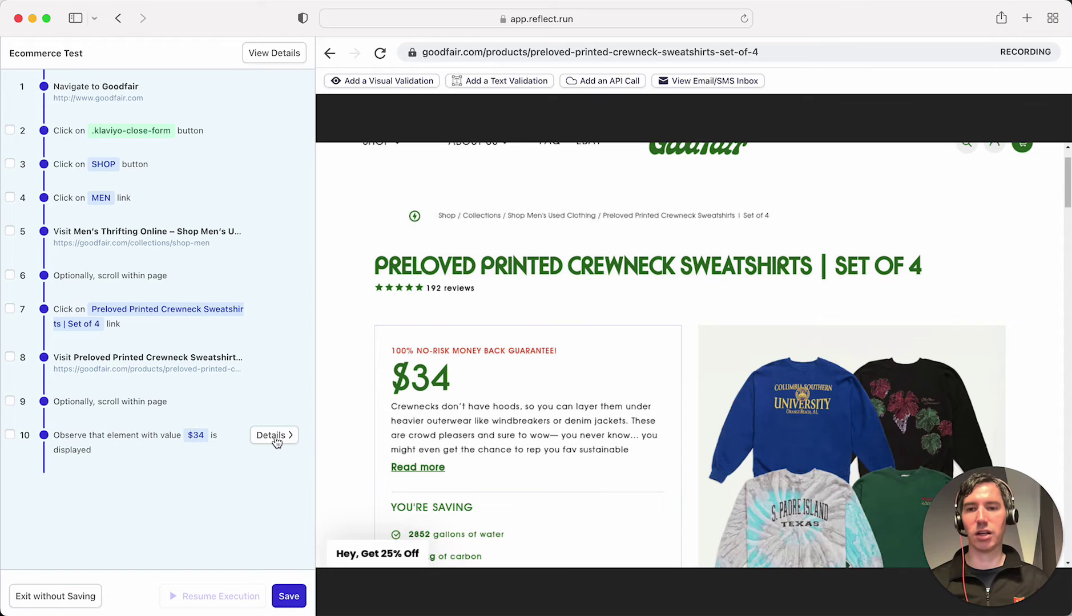
click(272, 435)
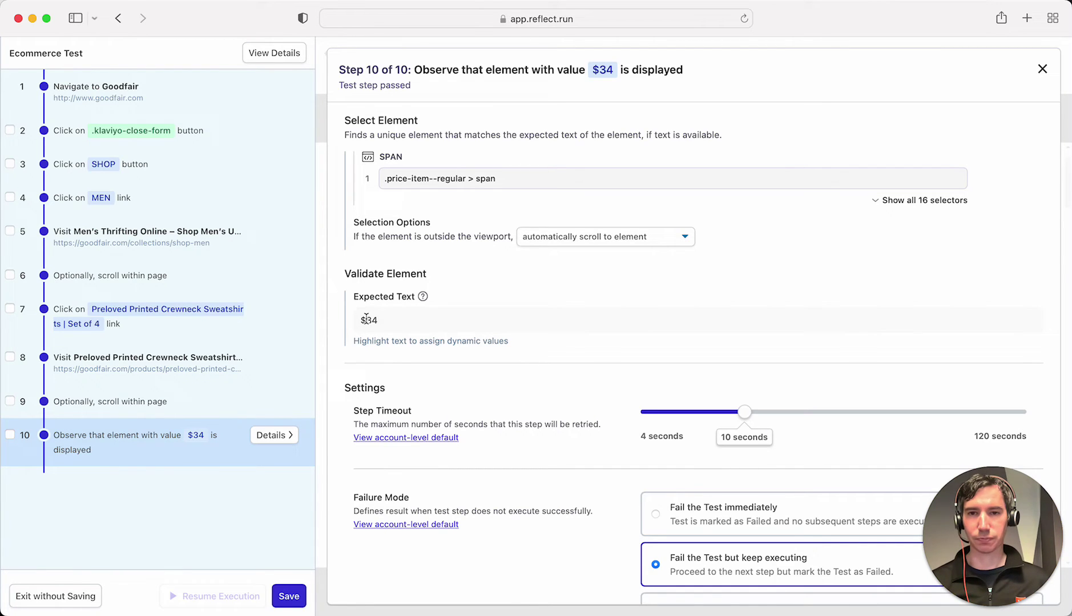
Assert the extracted price 34 is a number within the range 25 to 50.
drag(367, 320, 382, 324)
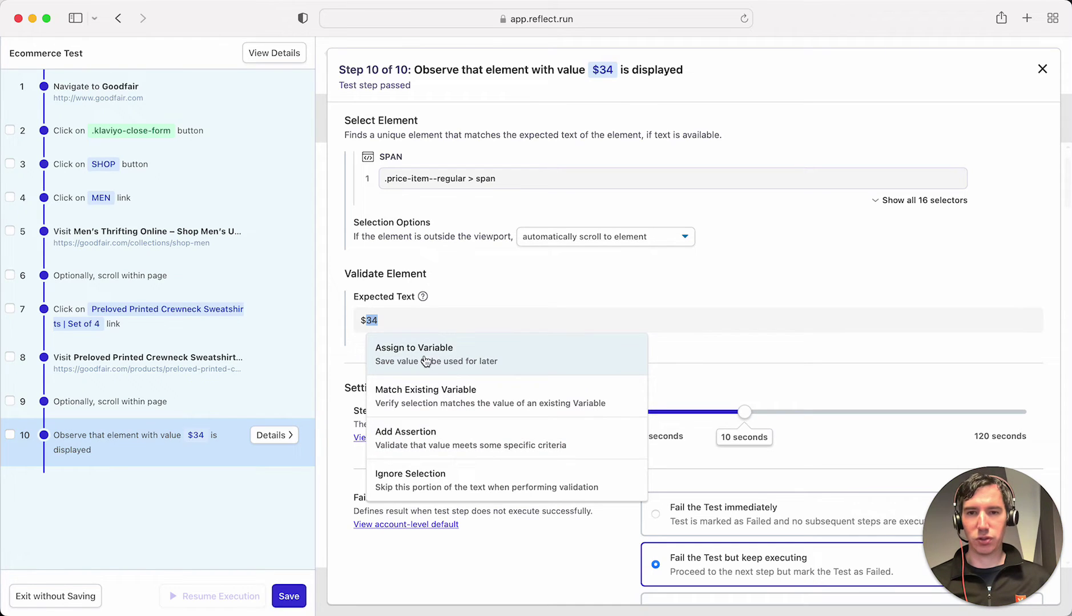
click(454, 438)
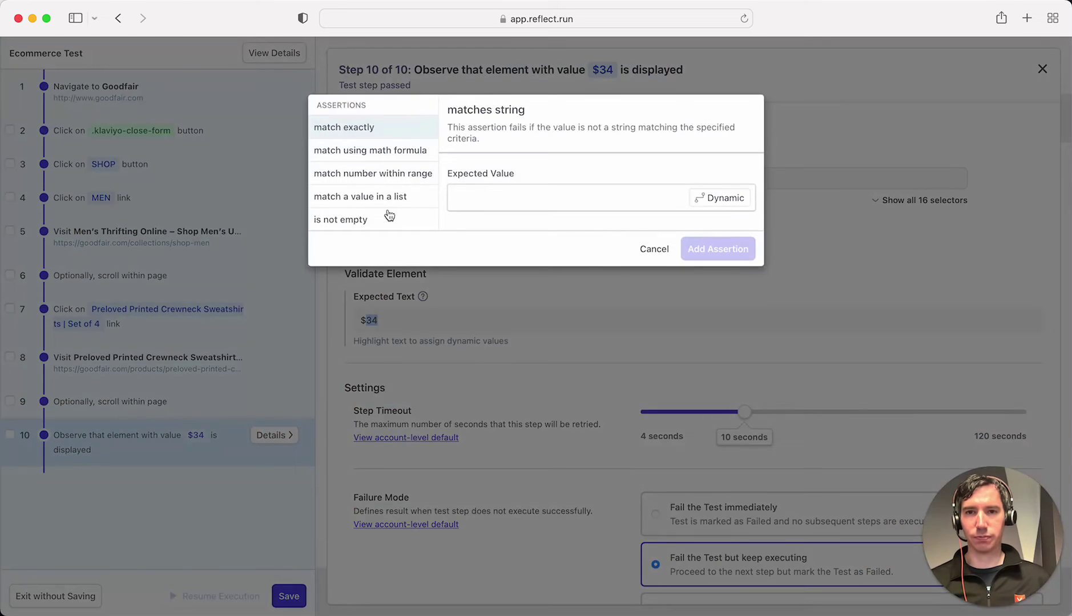
click(368, 174)
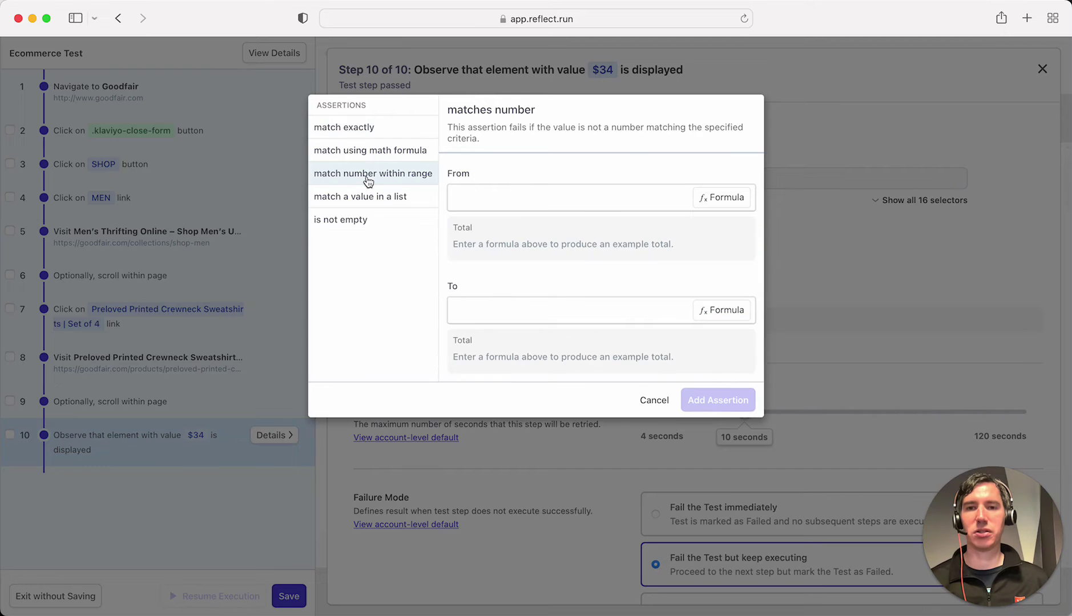
click(477, 191)
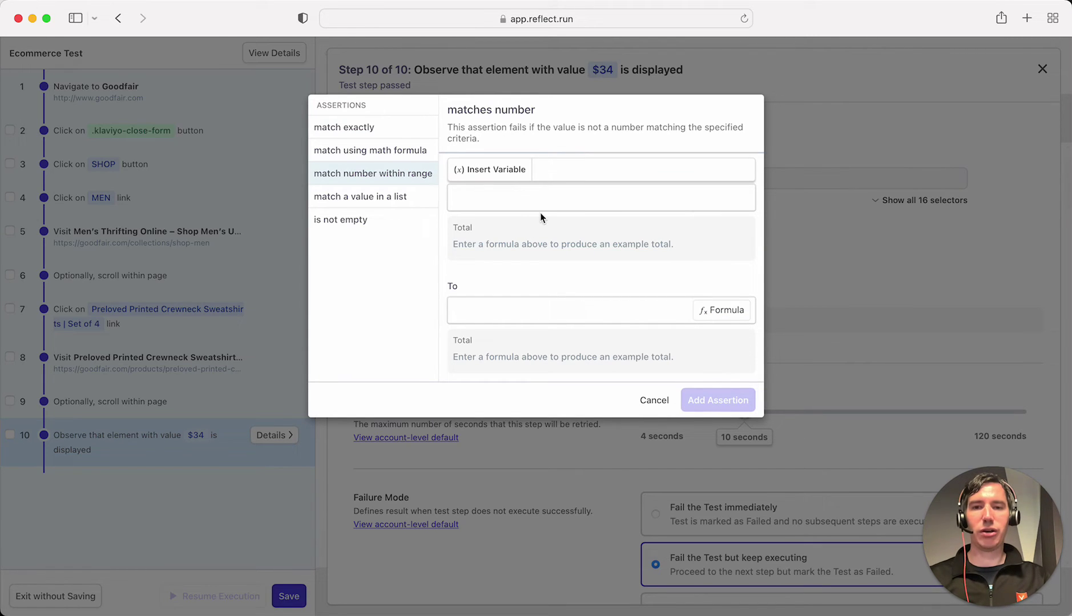
text(25)
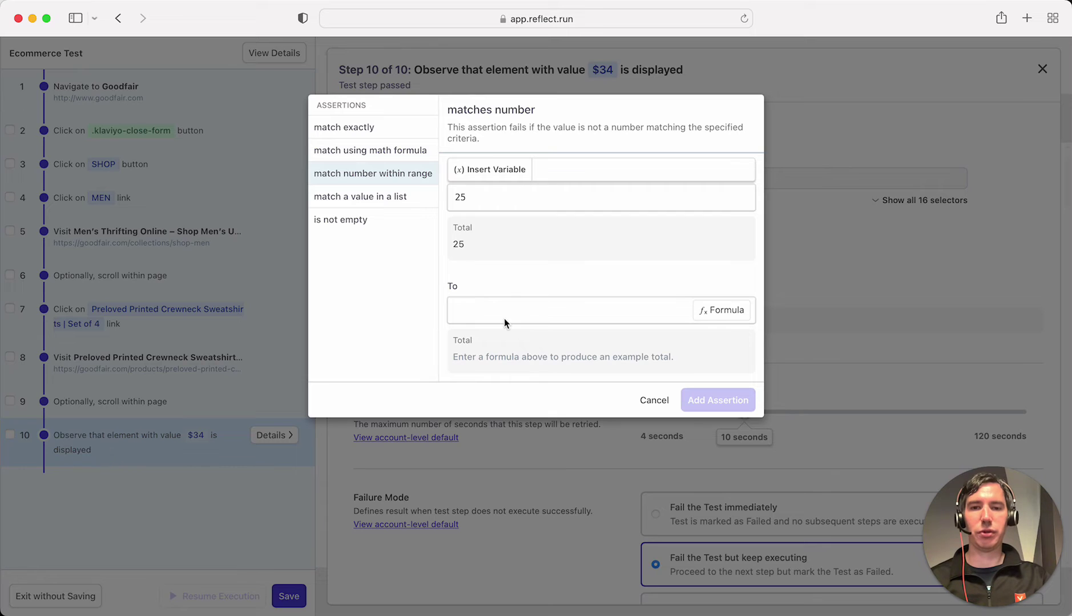
click(504, 319)
text(50)
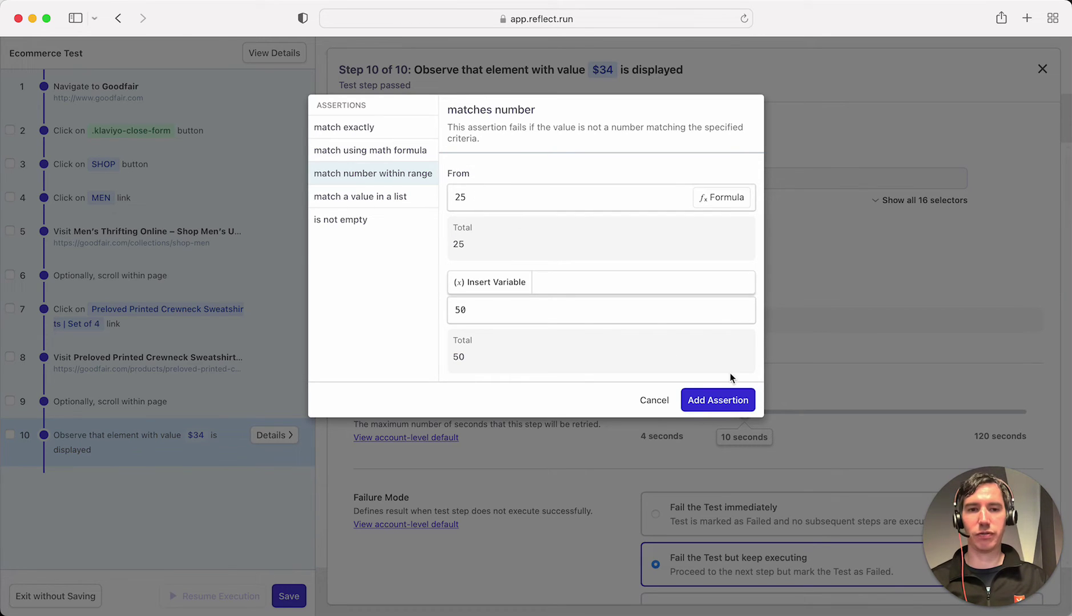
click(720, 400)
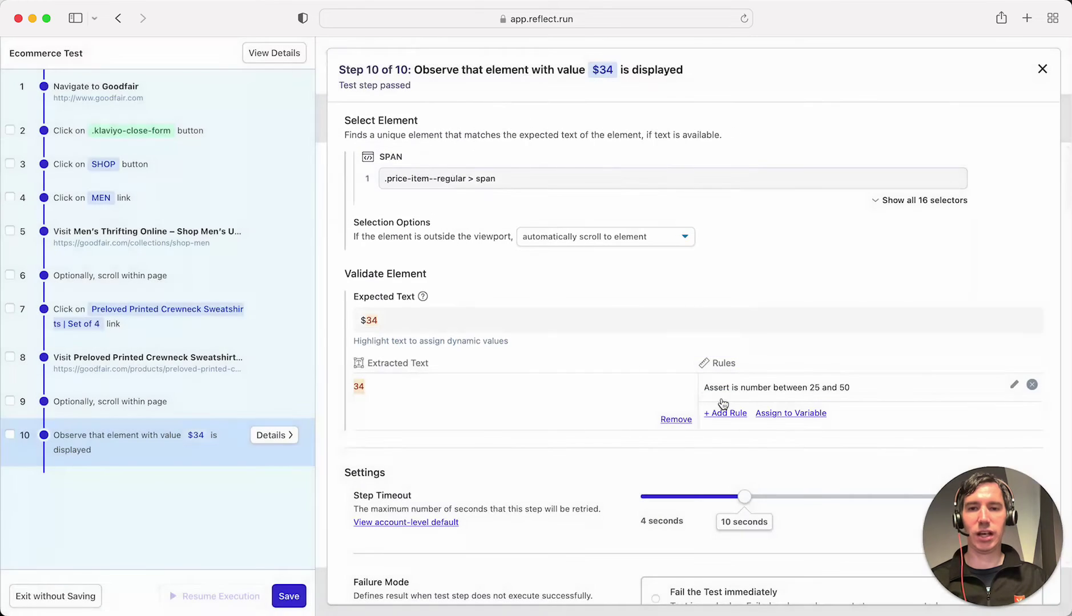
Store the extracted price in a variable named 'item price' and close the details.
click(791, 413)
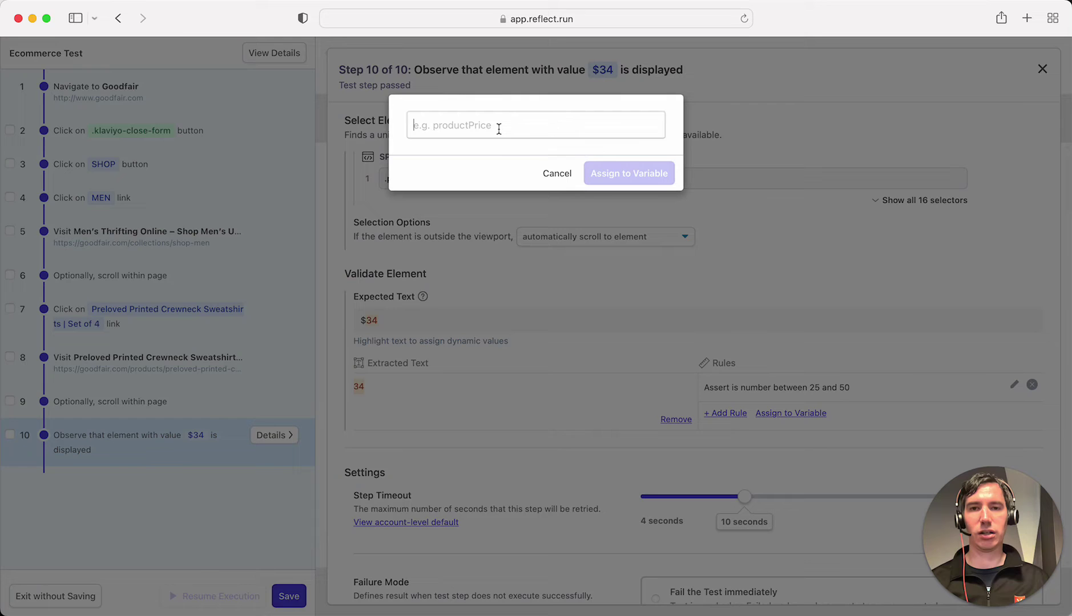
text(item price)
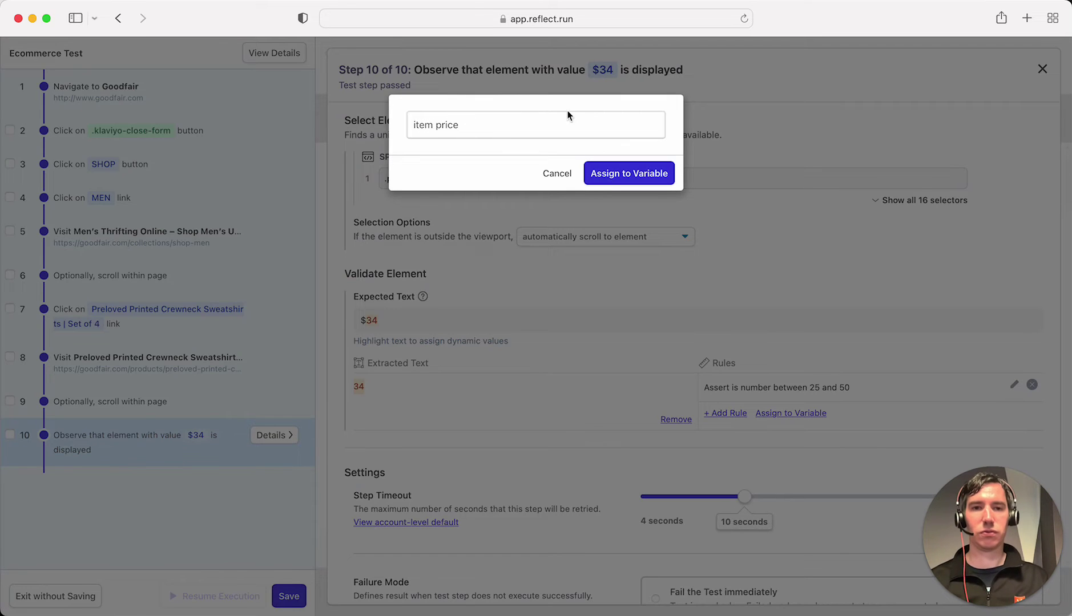
click(628, 172)
click(1041, 69)
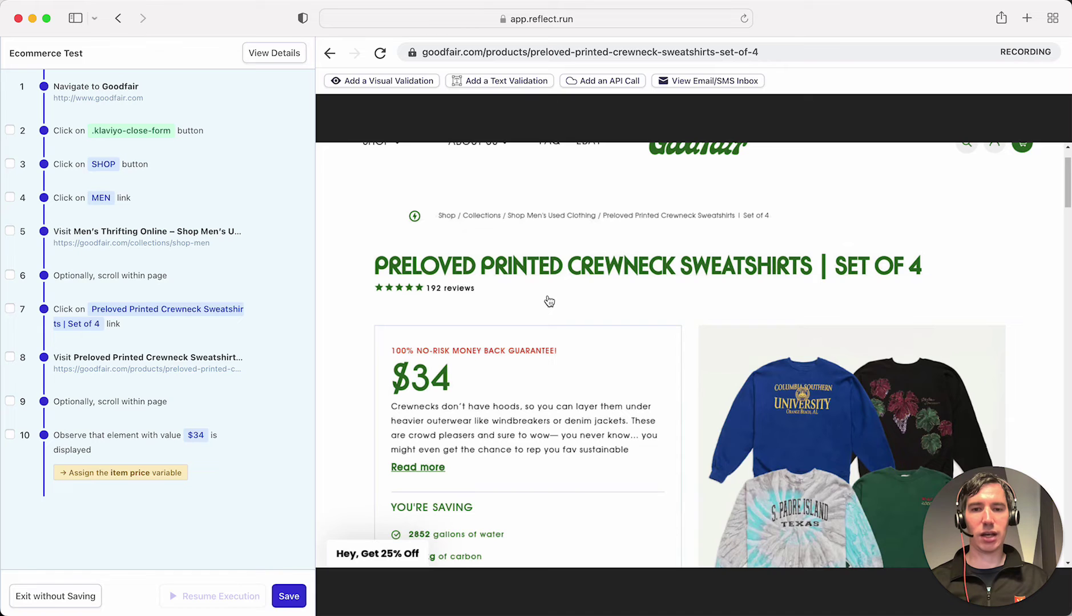
Set the sweatshirt quantity to 3 and add them to the cart.
scroll(549, 302, down, 5)
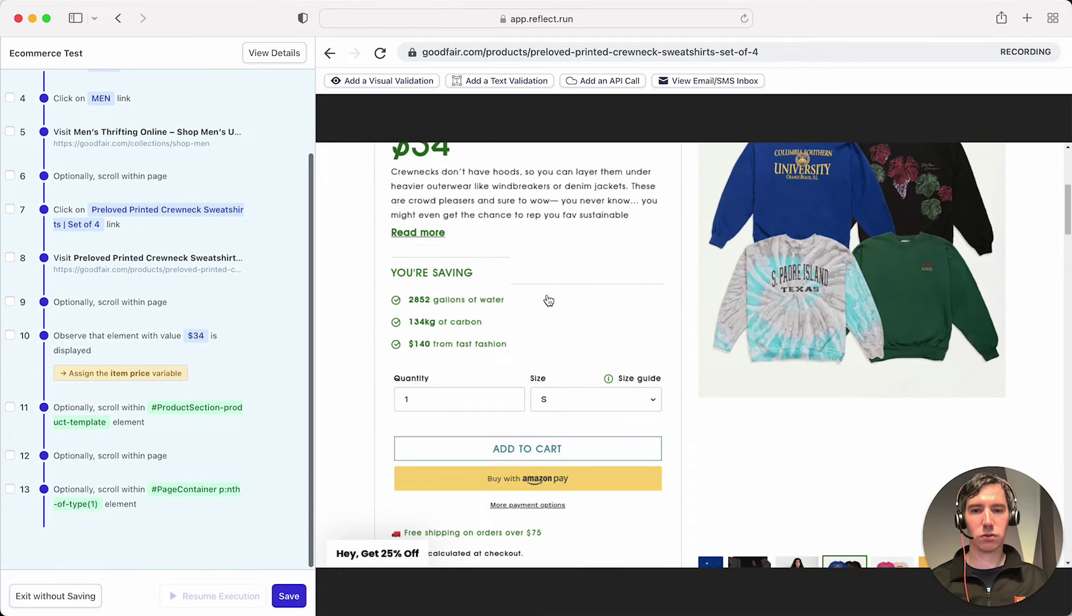
click(424, 401)
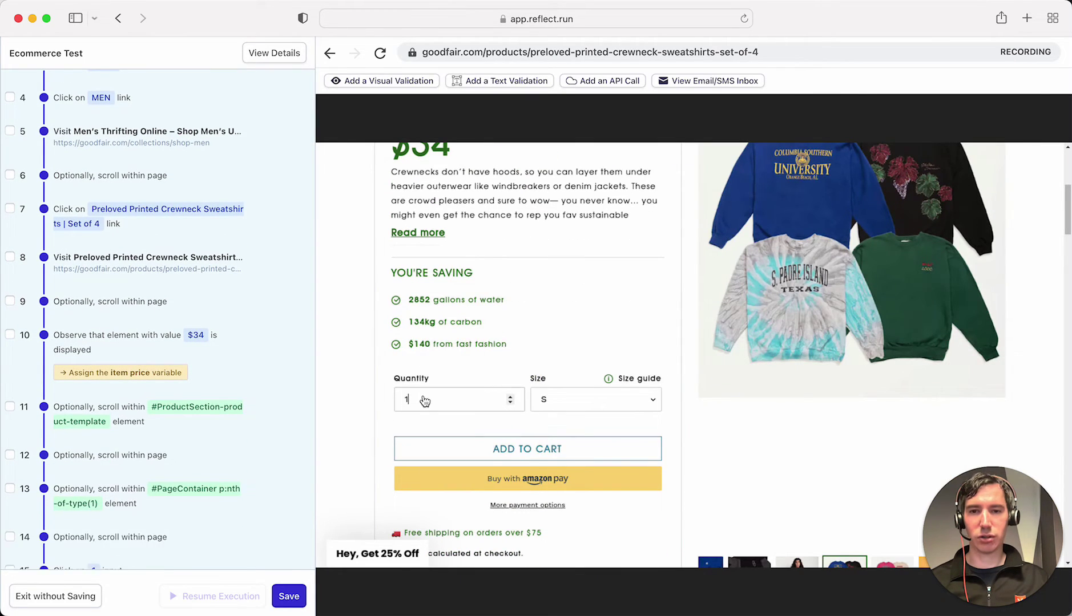
key(BackSpace)
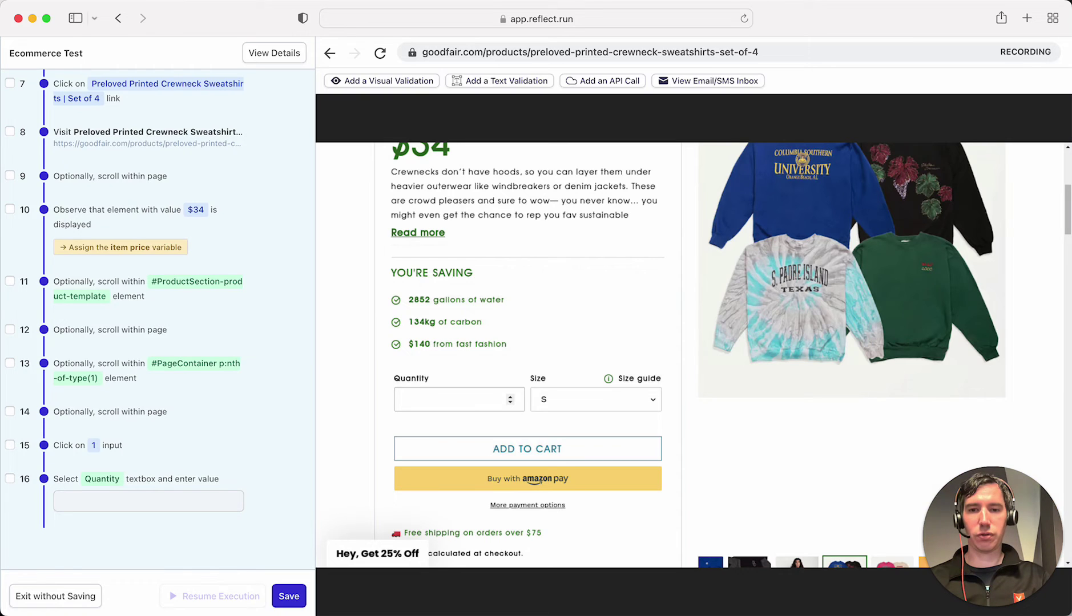
text(3)
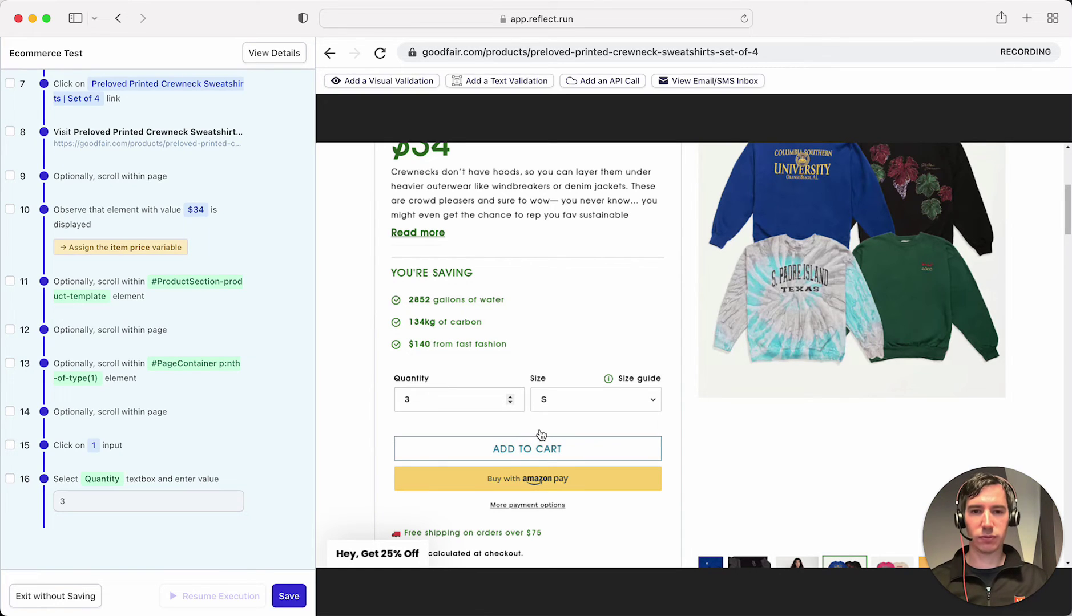
click(542, 454)
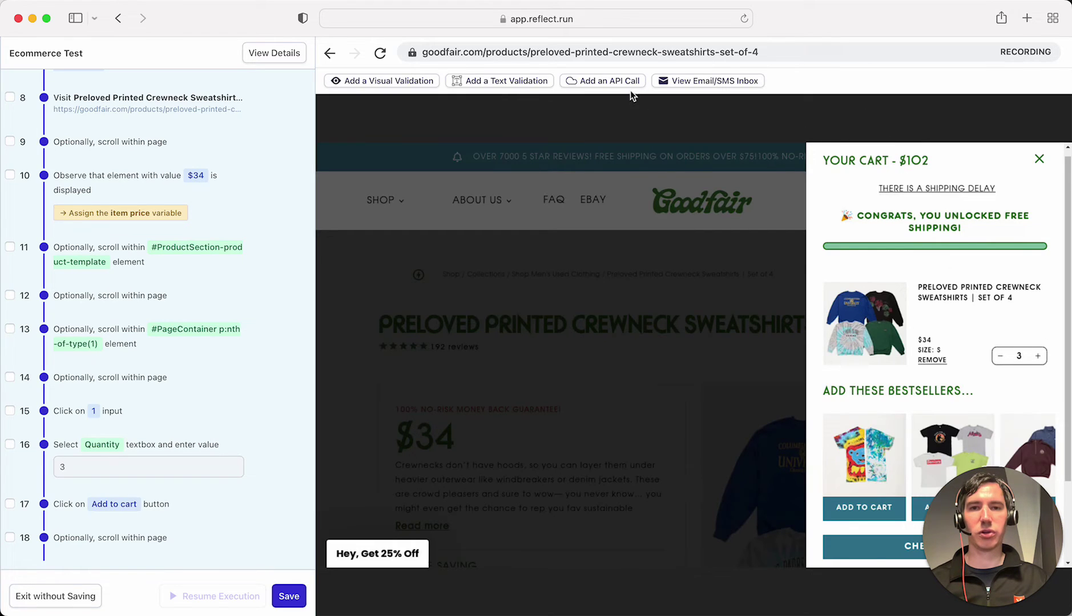
Validate the $102 cart total, then proceed to checkout.
click(485, 81)
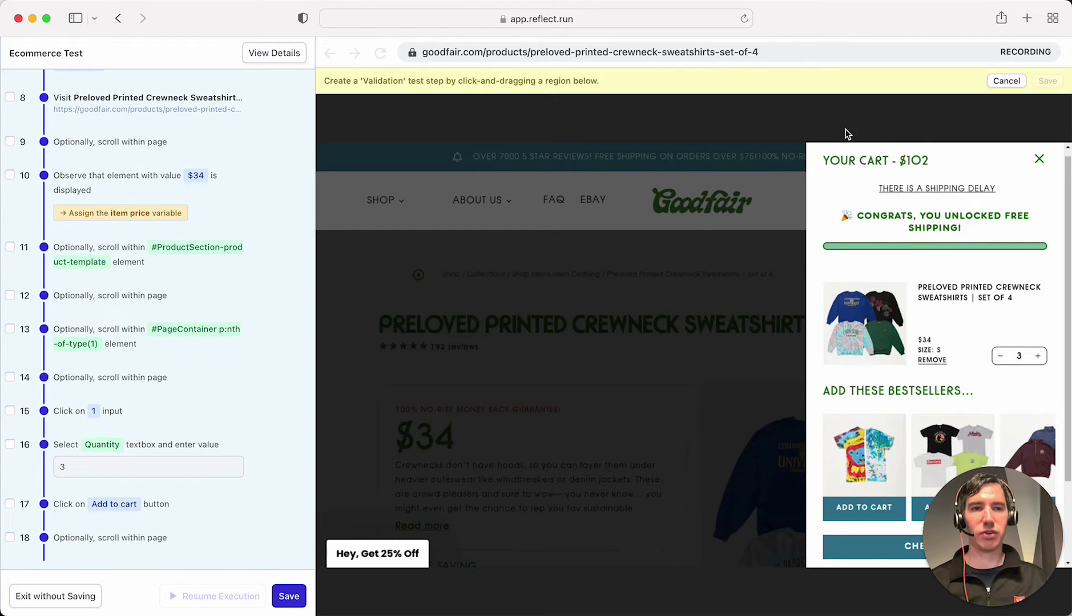
drag(897, 153, 934, 171)
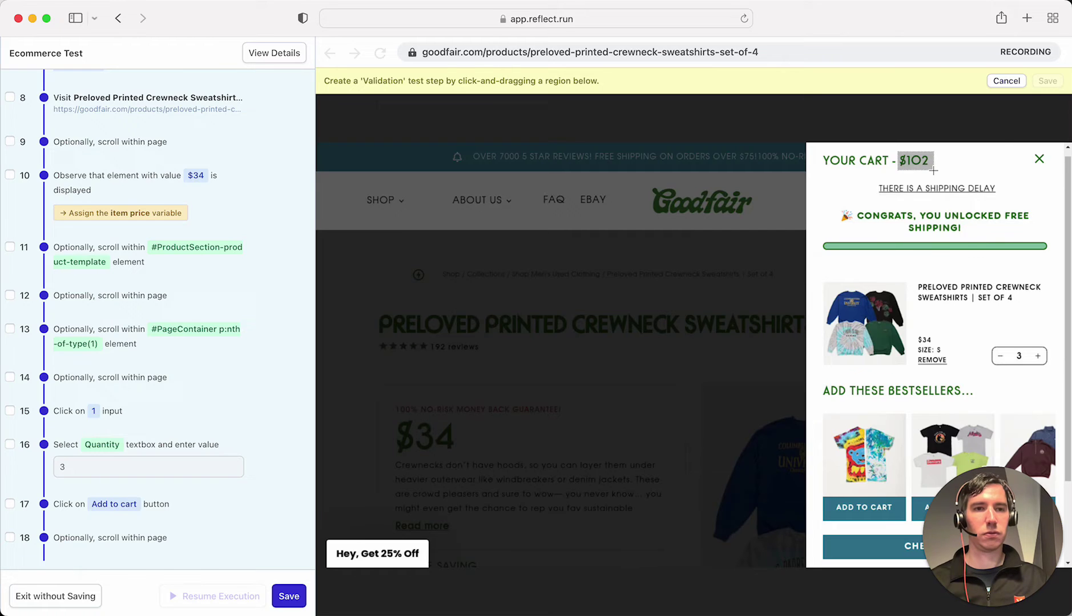
click(1048, 80)
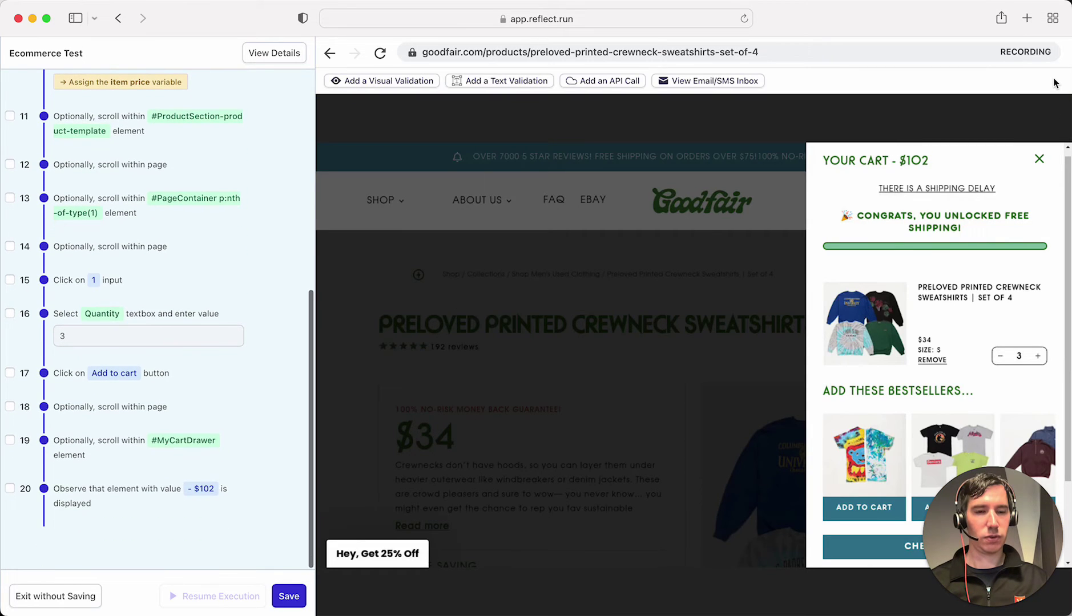
click(909, 547)
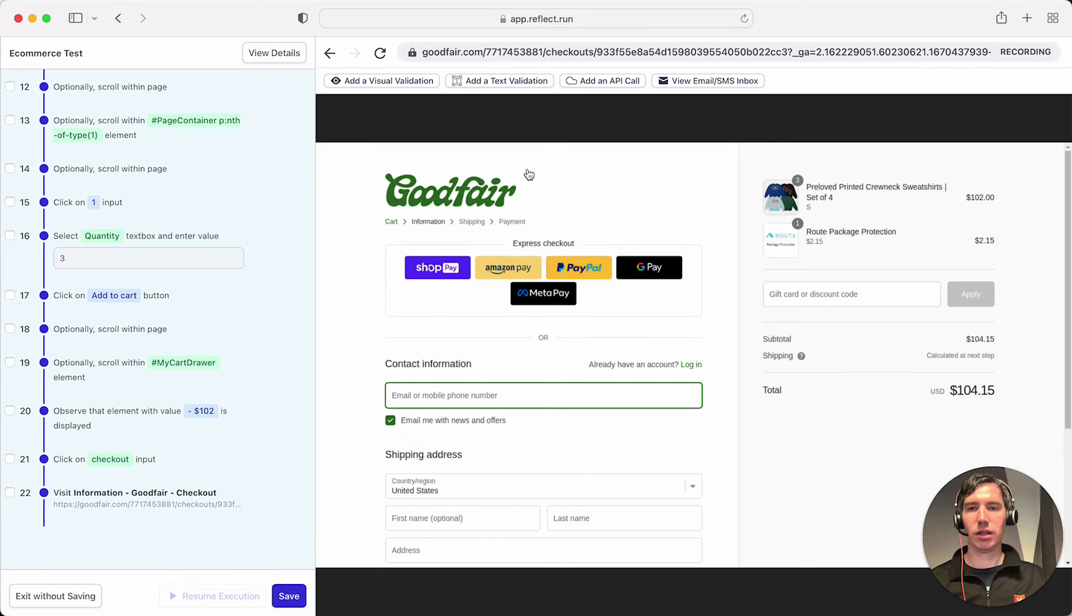
Add text checks for Route Package Protection, its $2.15 price and the $104.15 total.
click(485, 86)
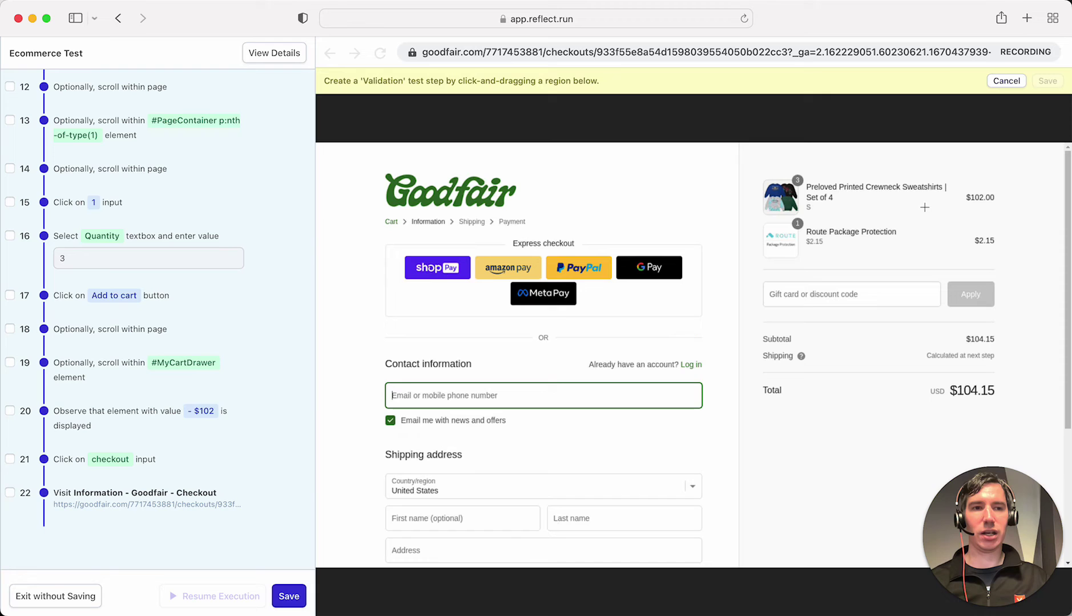
drag(803, 226, 895, 242)
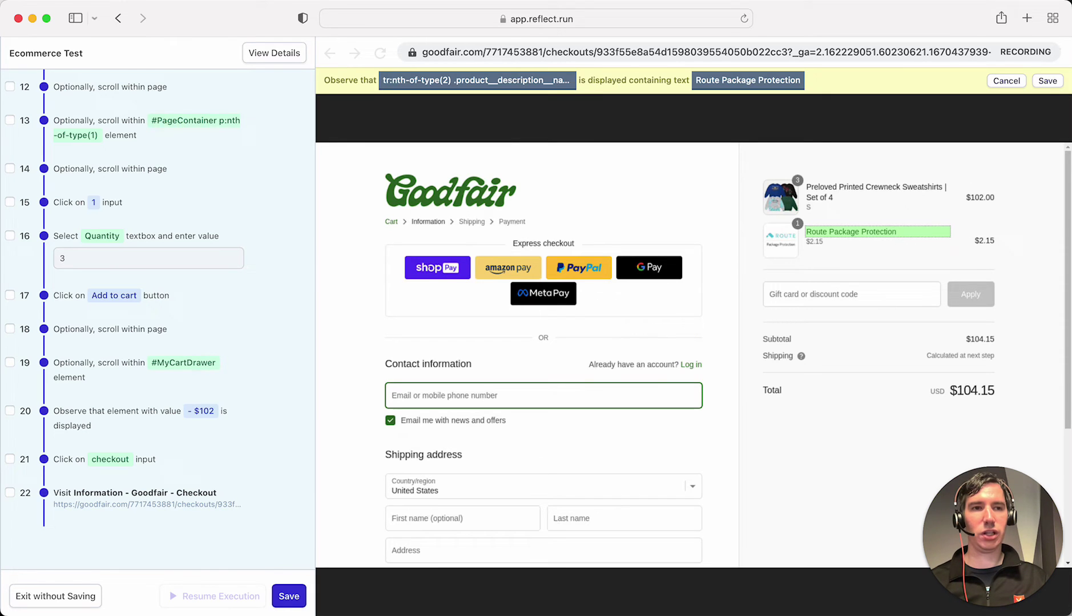
click(1047, 81)
click(517, 84)
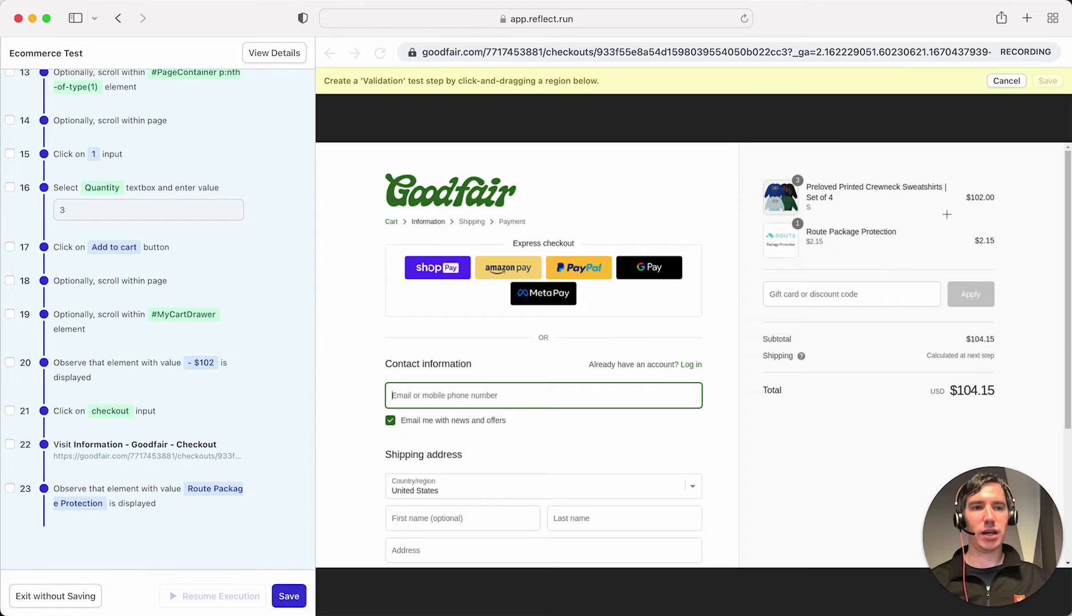
drag(980, 234, 1013, 264)
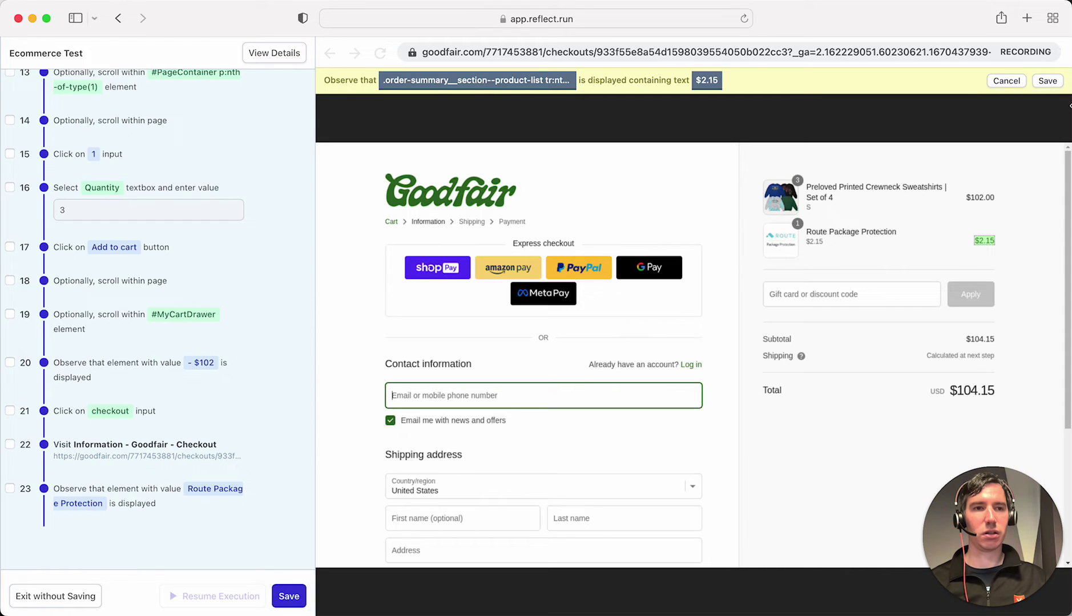
click(1049, 81)
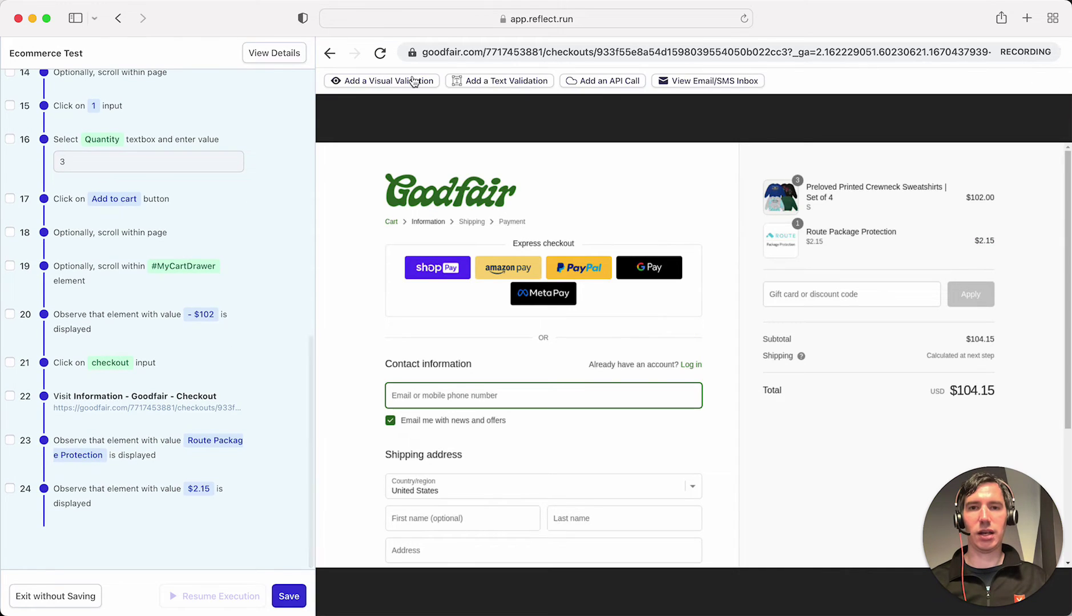
click(479, 84)
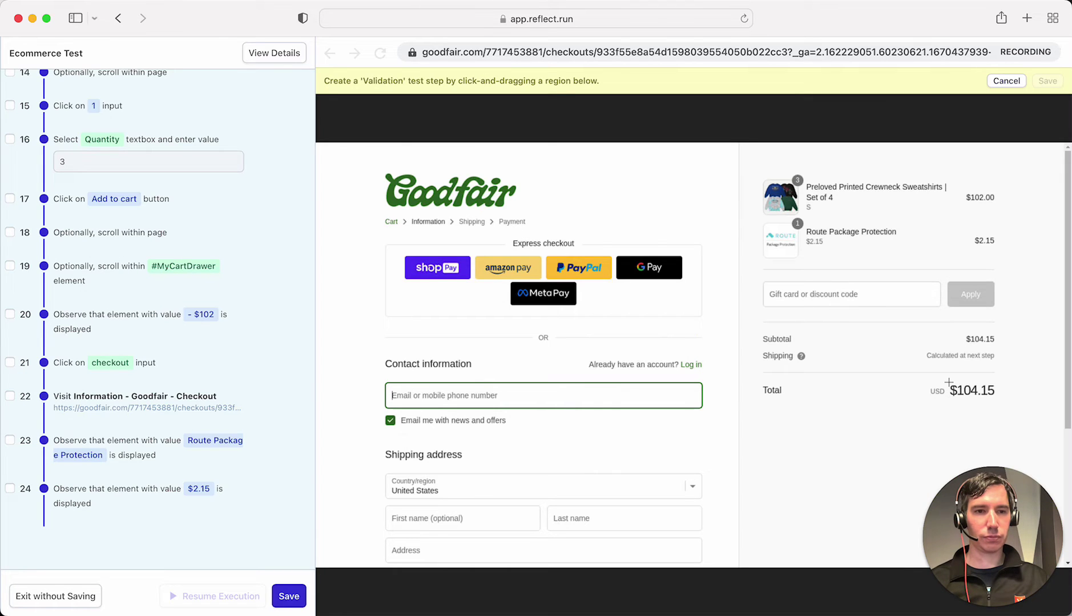
drag(948, 382, 1005, 404)
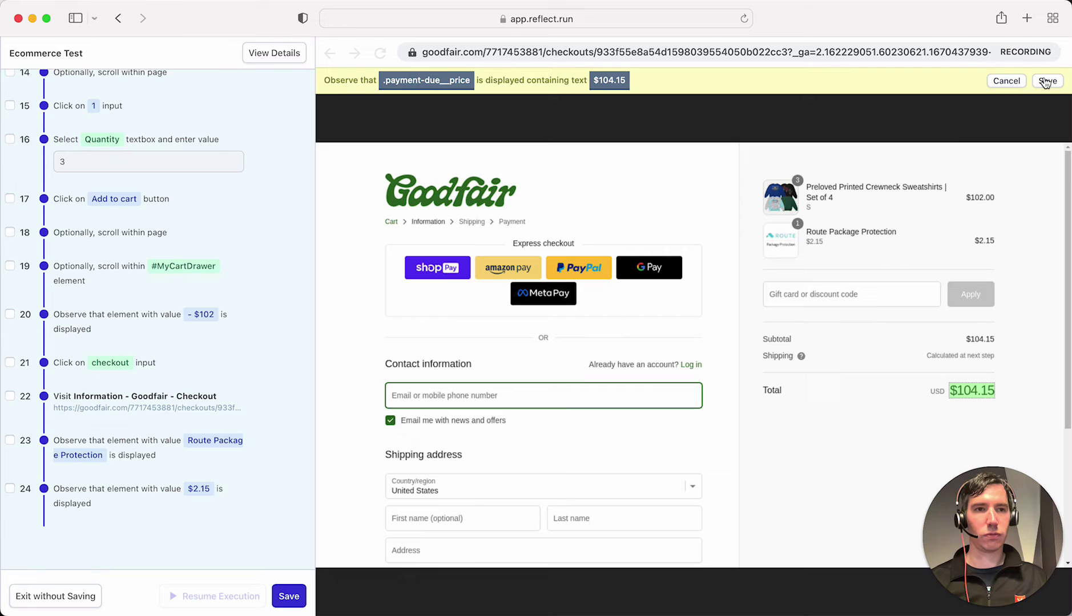
click(1047, 81)
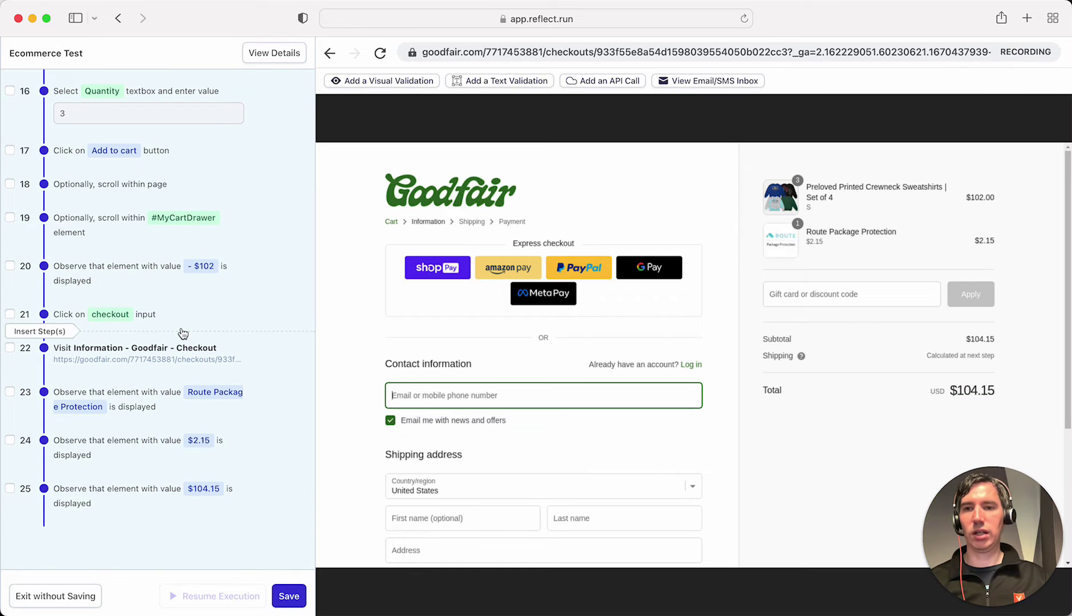
Replace the Quantity step's fixed 3 with the function range(1, 4).
scroll(183, 332, up, 3)
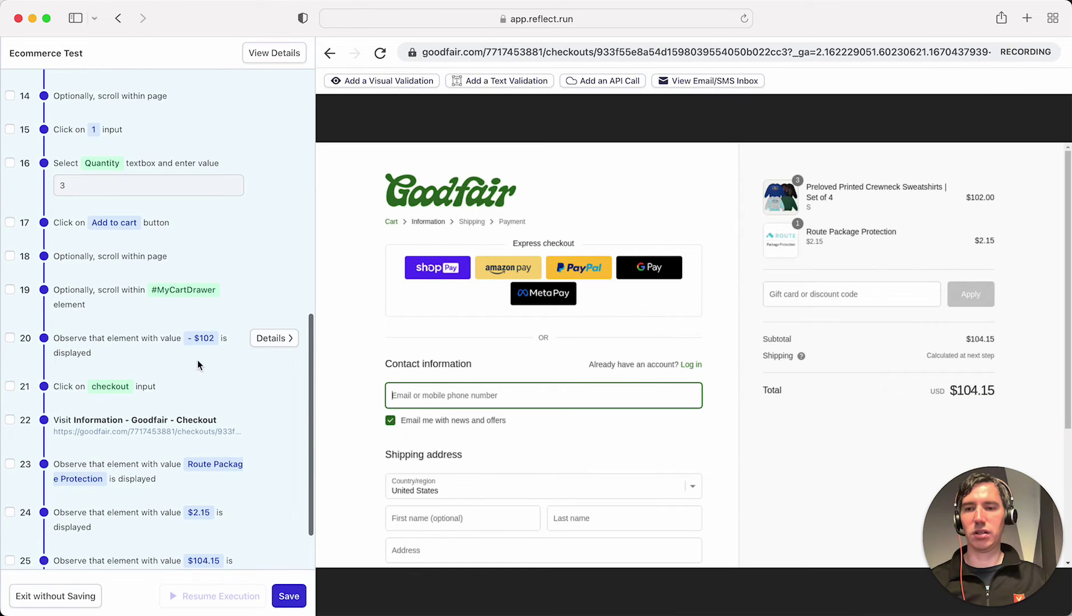
scroll(198, 365, down, 3)
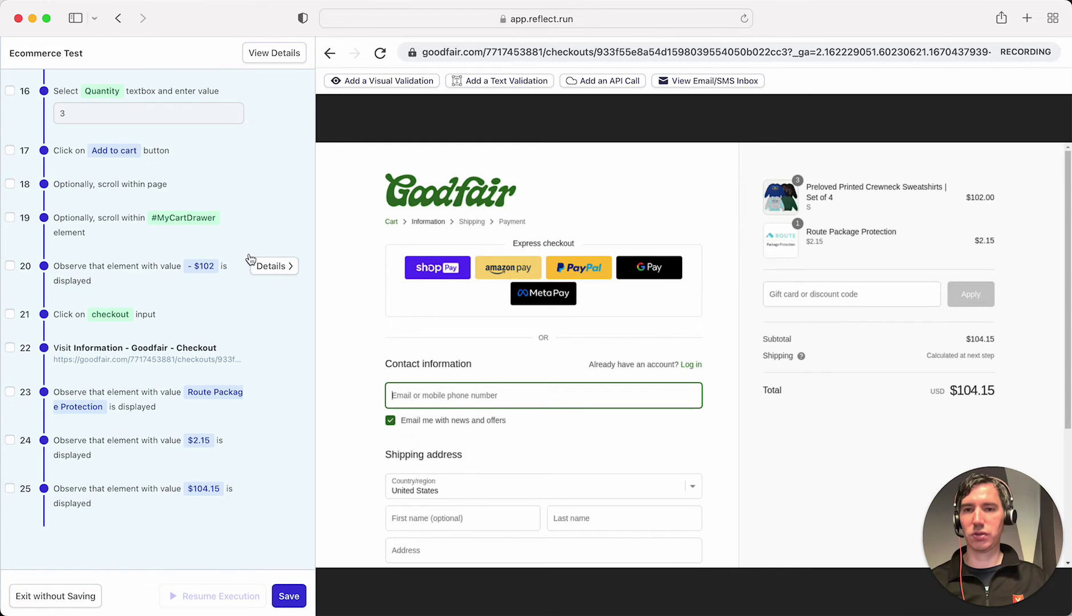
scroll(246, 267, up, 1)
scroll(247, 267, up, 3)
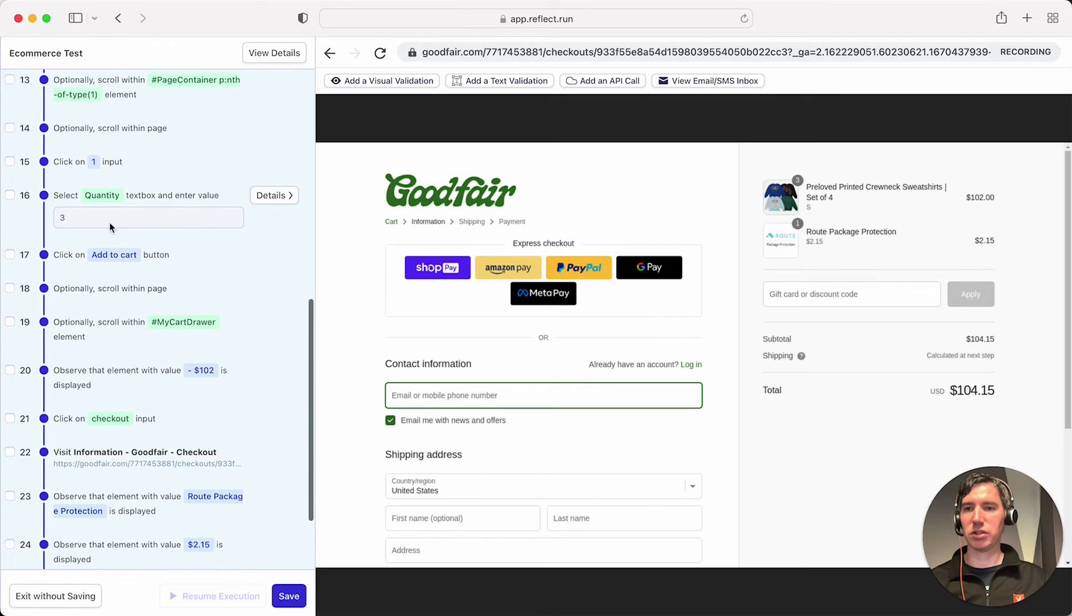
click(273, 200)
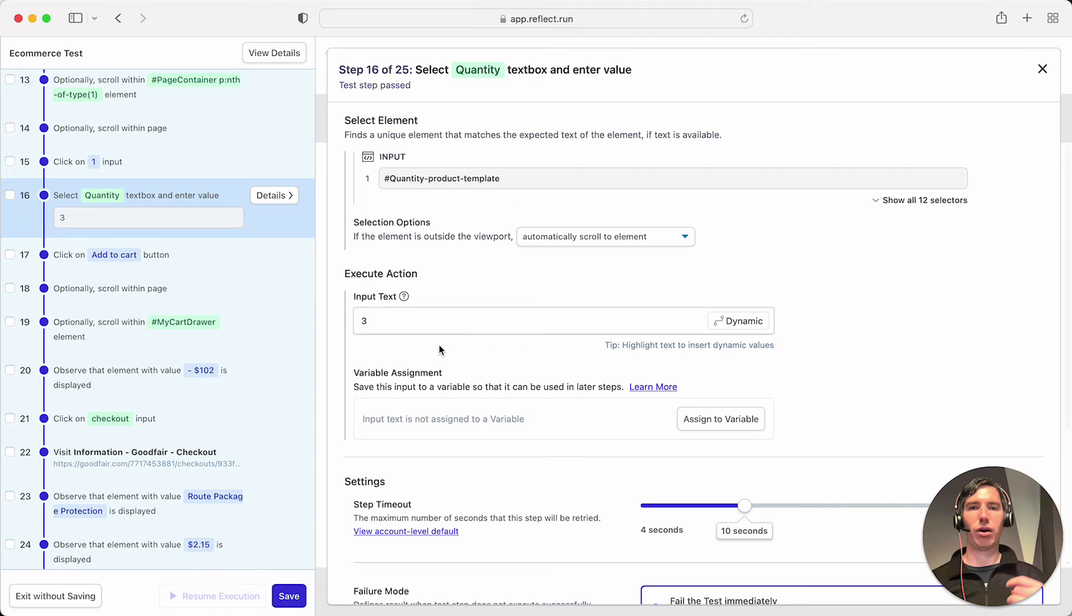
double_click(364, 322)
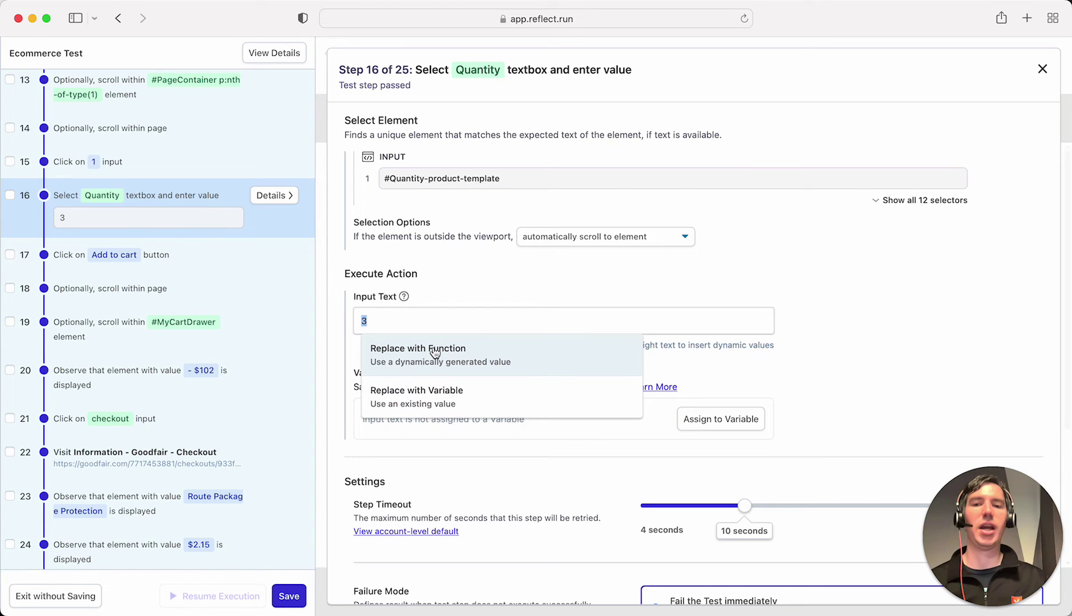
click(434, 353)
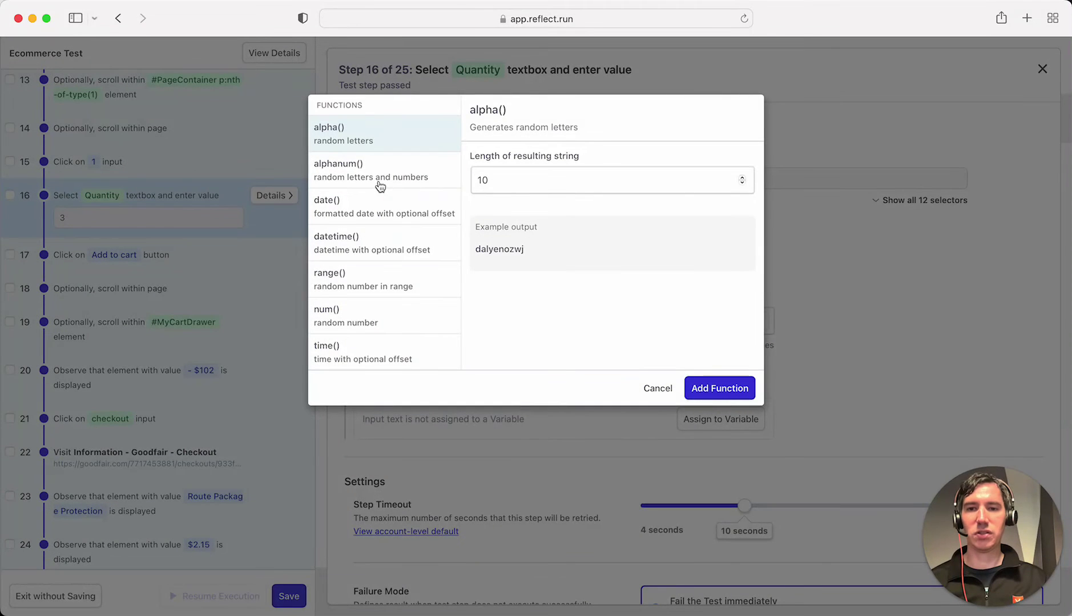
click(385, 277)
double_click(500, 182)
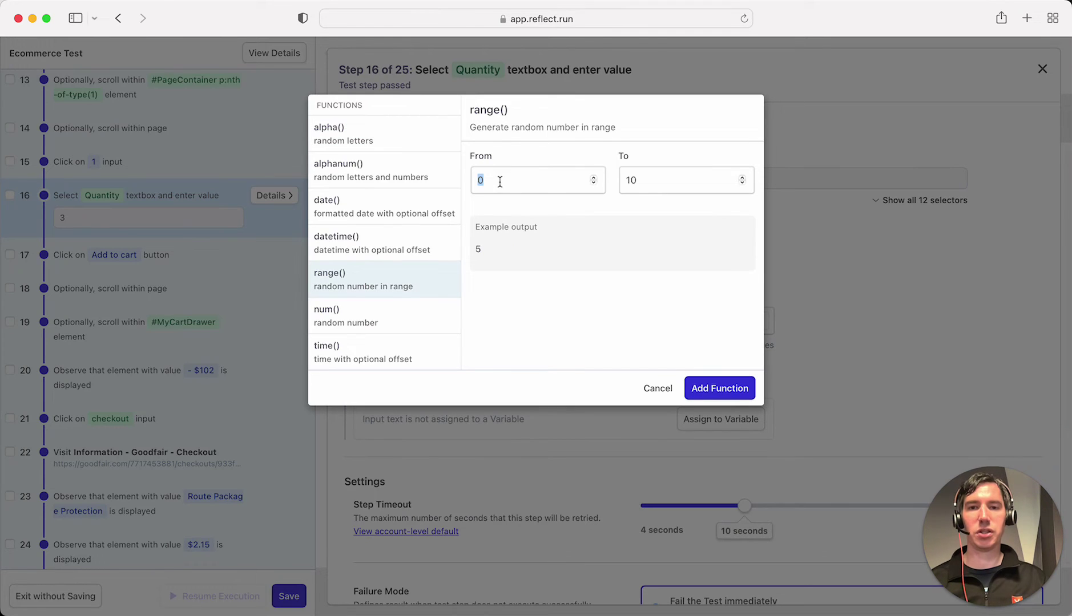
text(1)
double_click(630, 181)
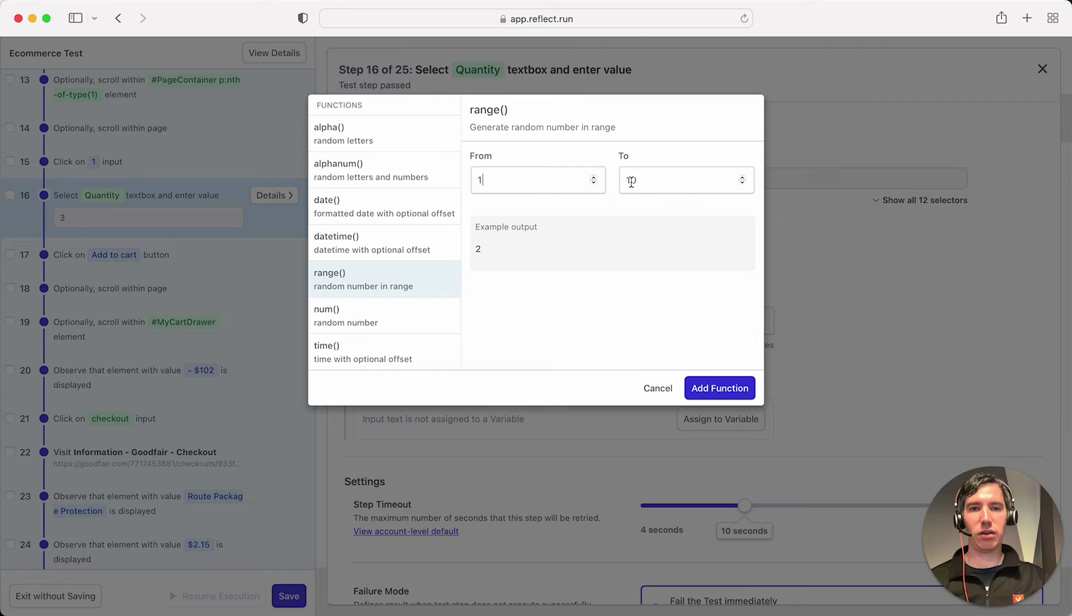
text(4)
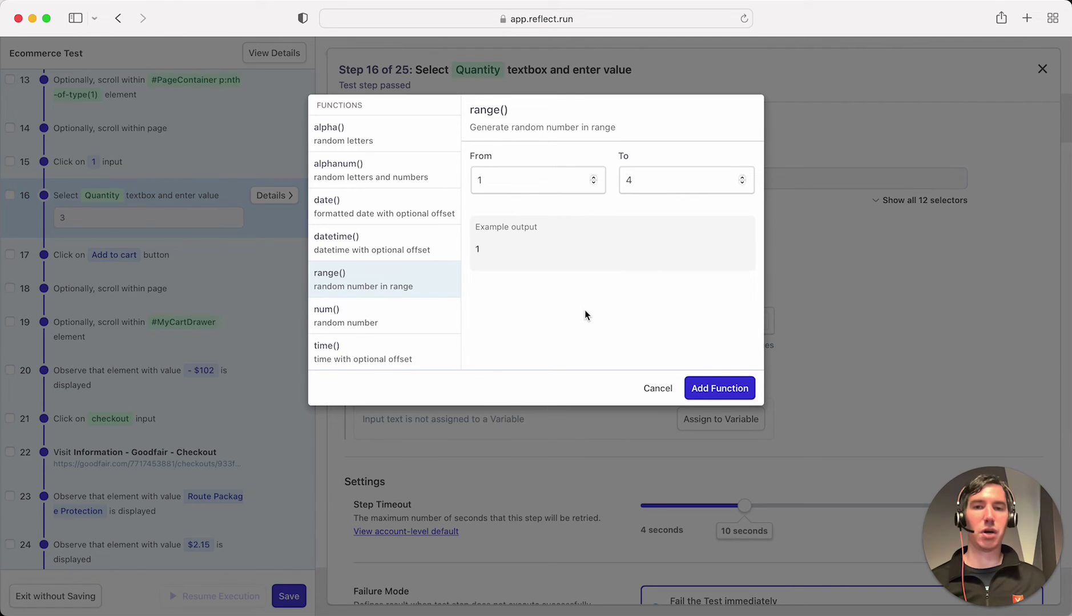
click(731, 390)
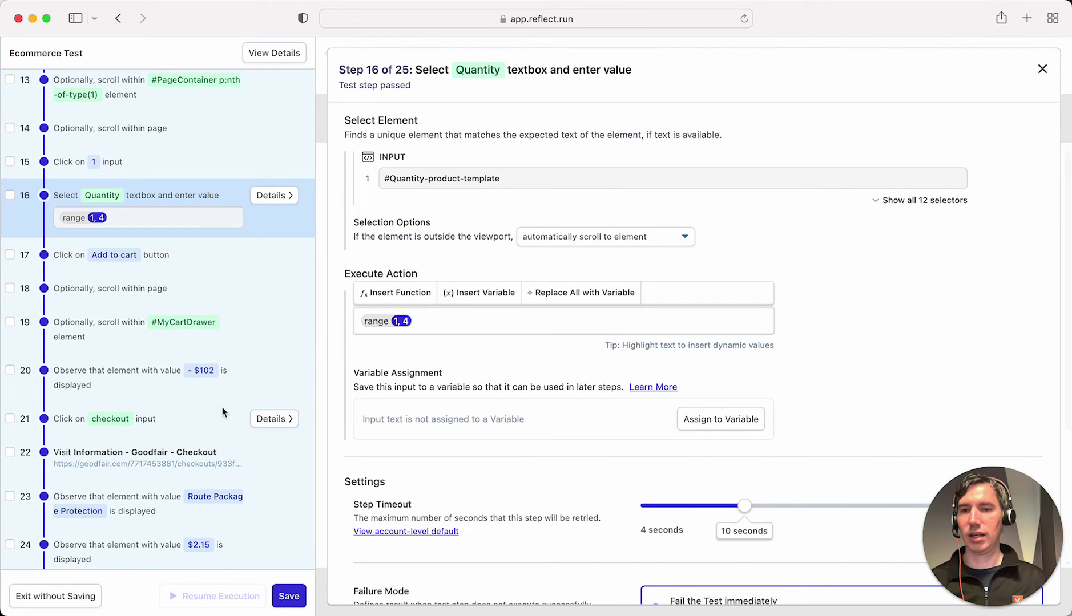
Save the generated quantity to a variable named 'random quantity'.
click(719, 420)
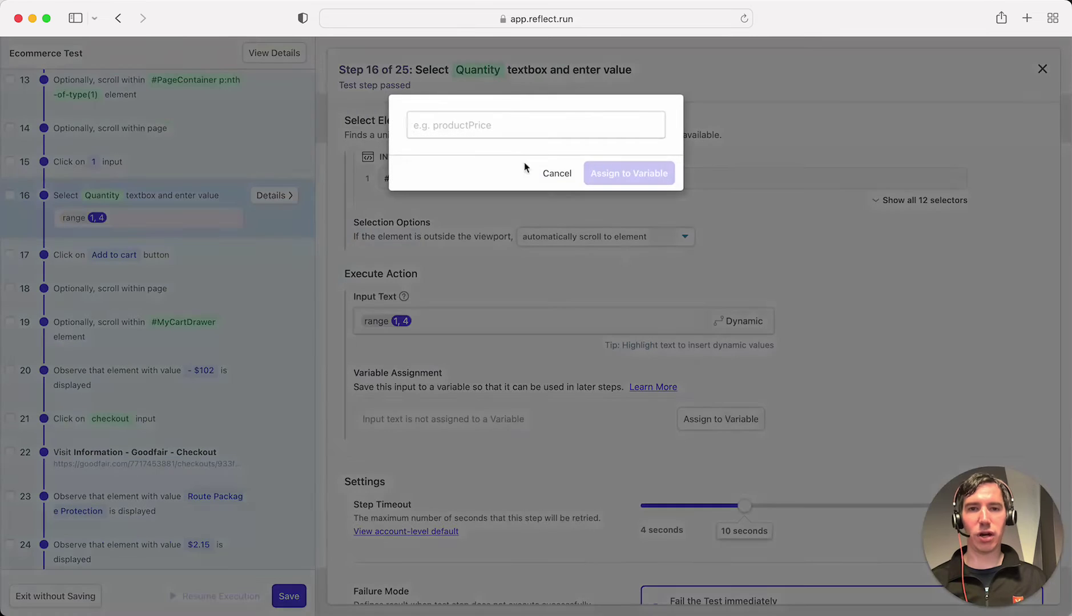
text(quantity)
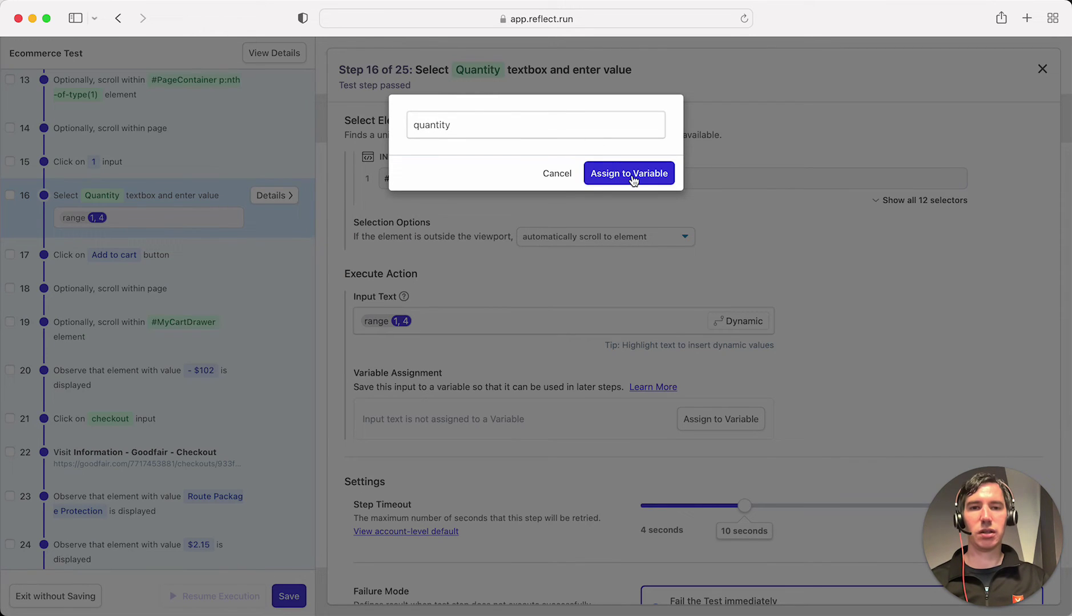
click(412, 125)
text(radom)
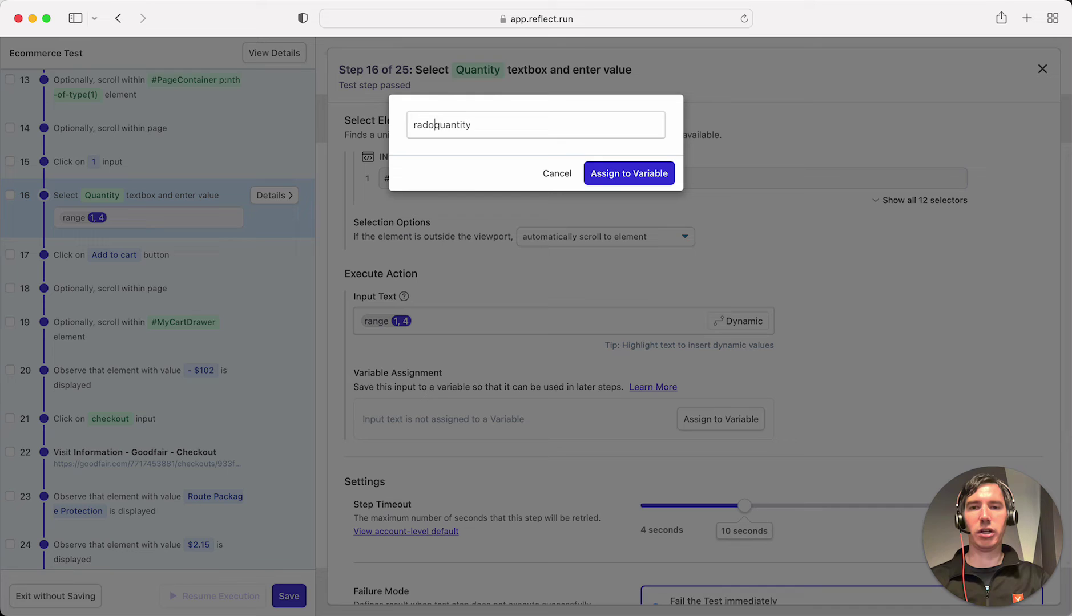
key(BackSpace)
key(BackSpace)
key(BackSpace)
key(BackSpace)
text(ndom)
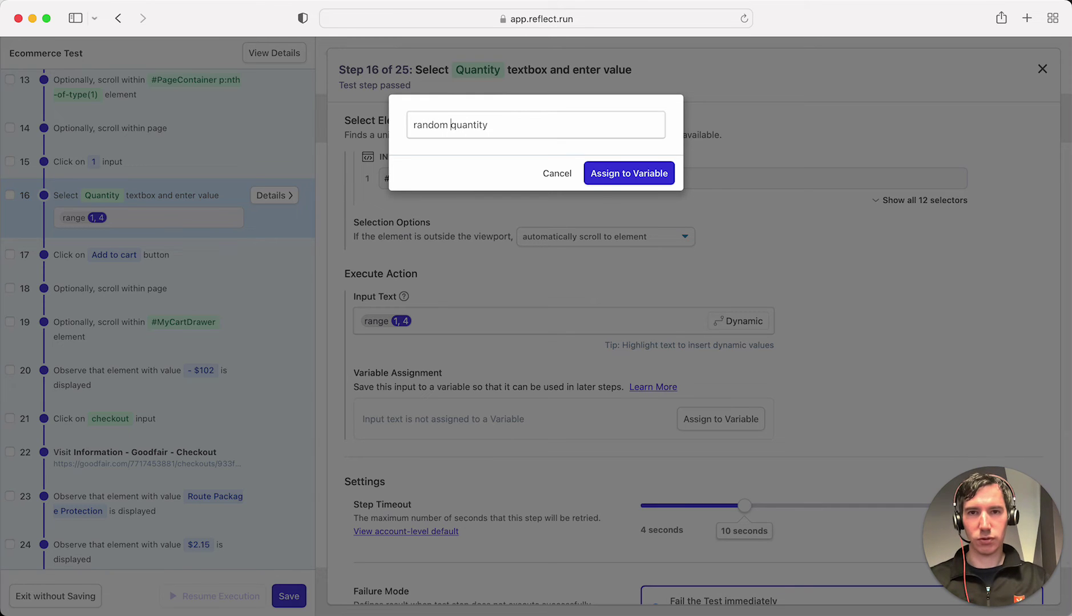
click(626, 174)
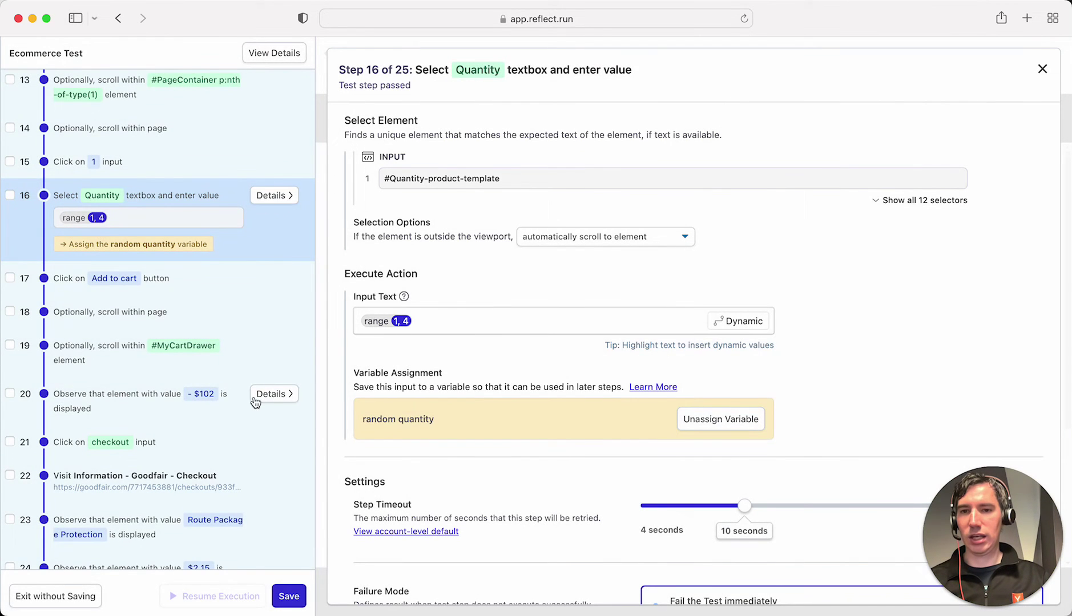
Assert step 20's 102 subtotal equals item price * random quantity.
click(271, 399)
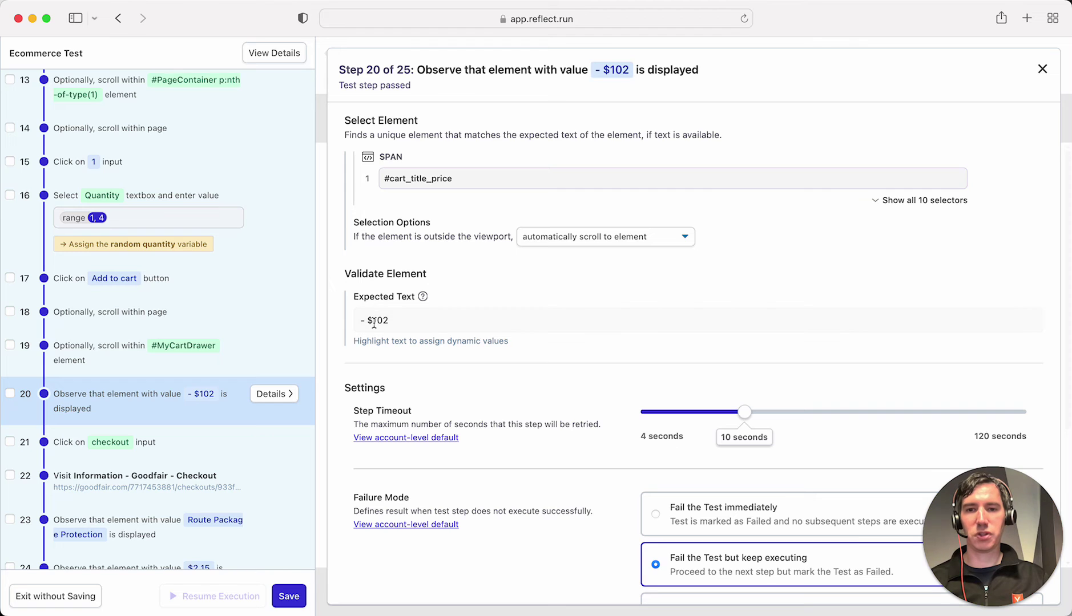
drag(375, 321, 388, 321)
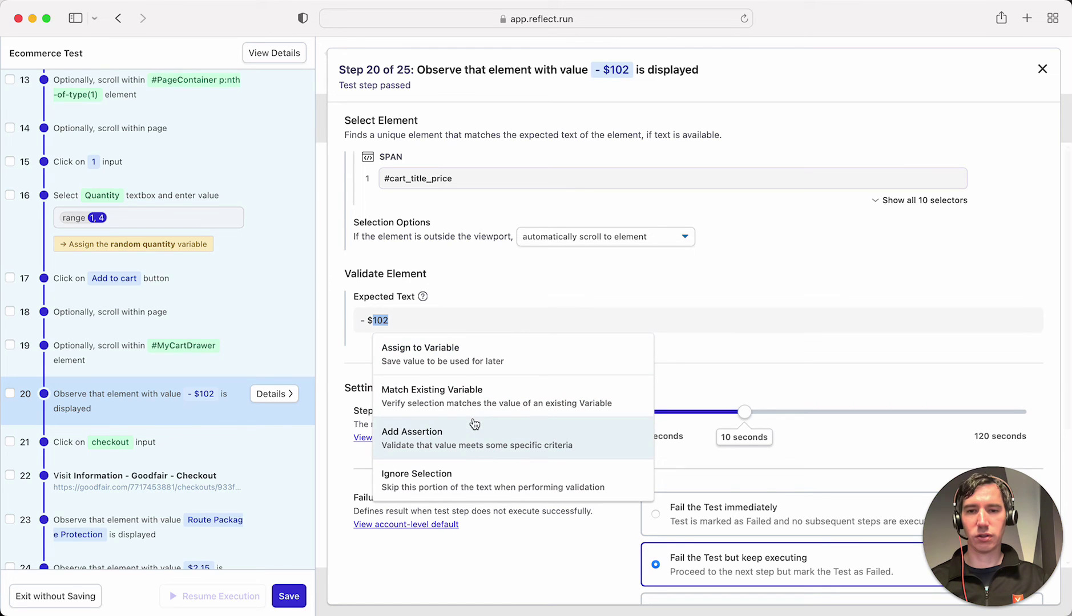
click(474, 437)
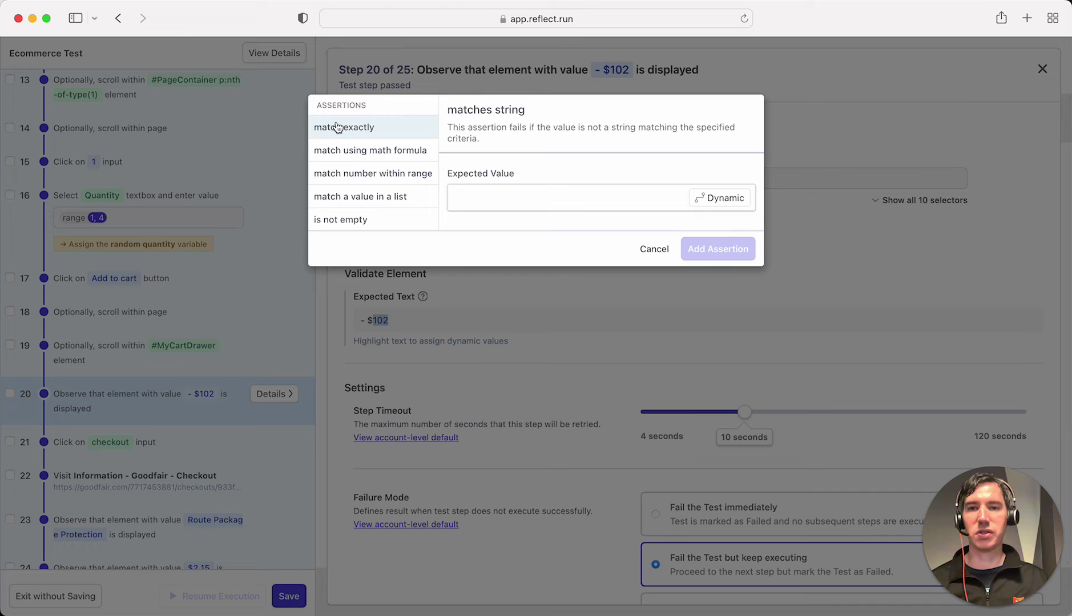
click(483, 197)
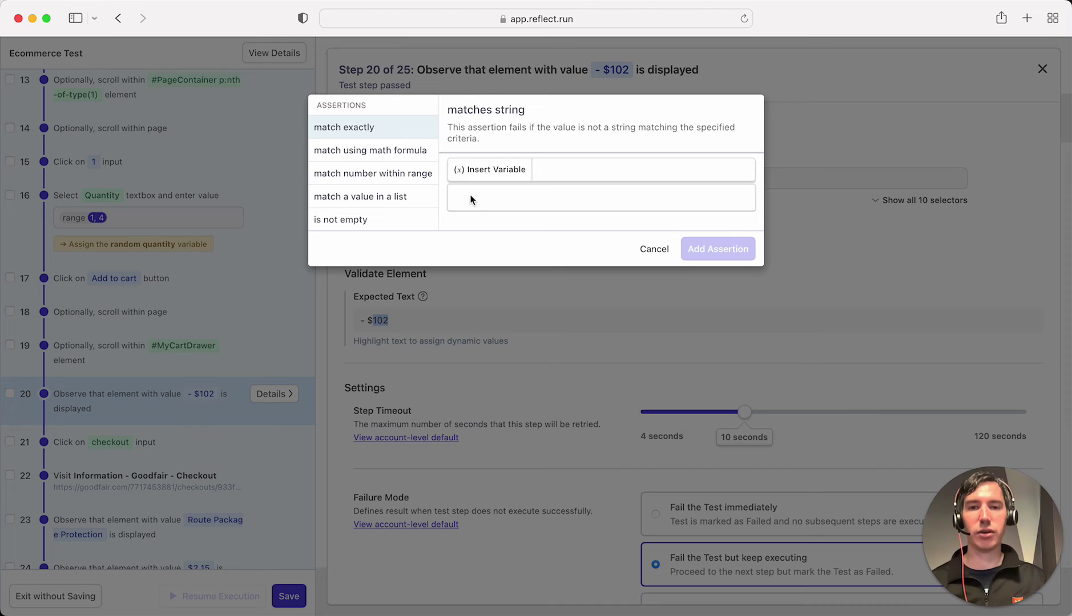
click(474, 171)
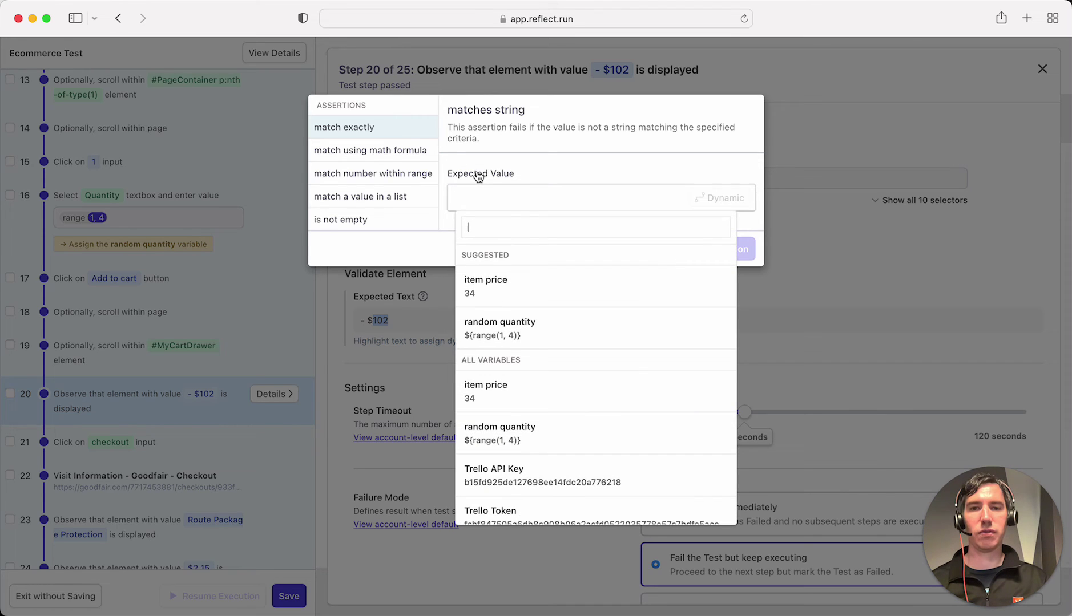
click(508, 291)
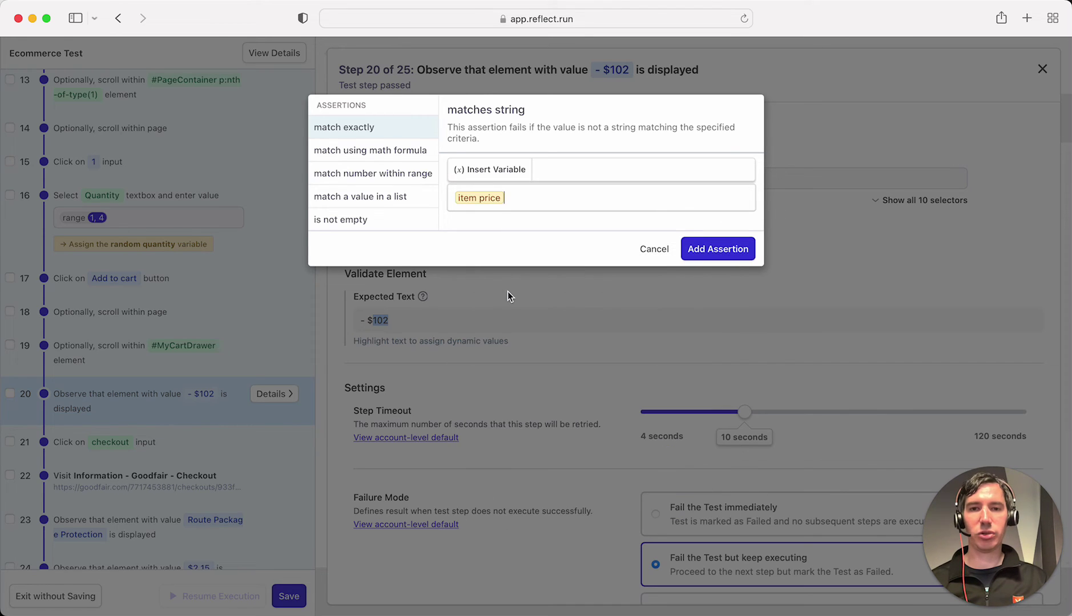
text(*)
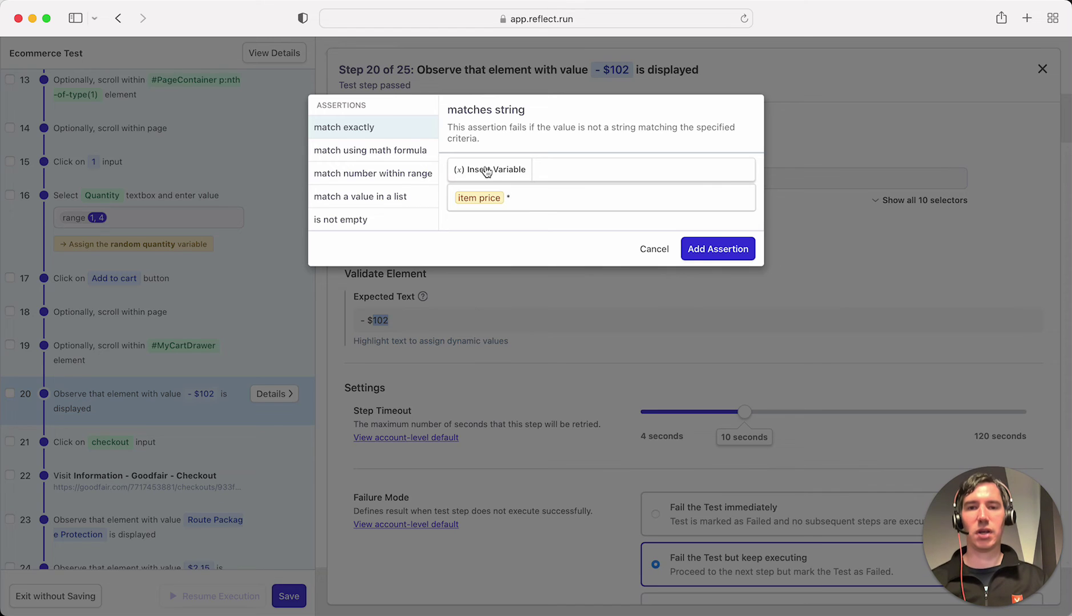
click(484, 171)
click(558, 336)
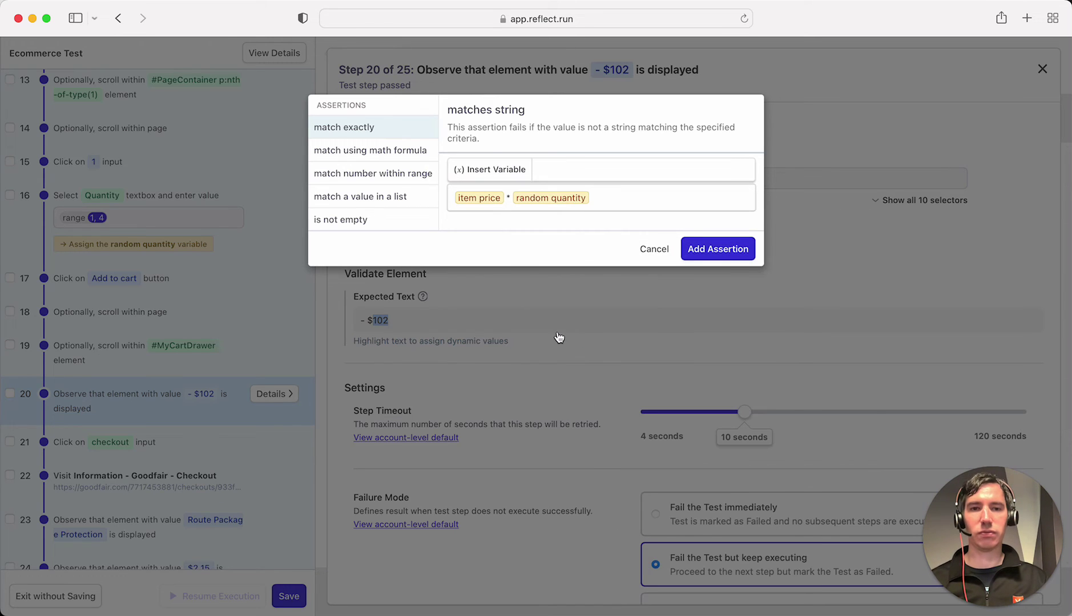
click(719, 254)
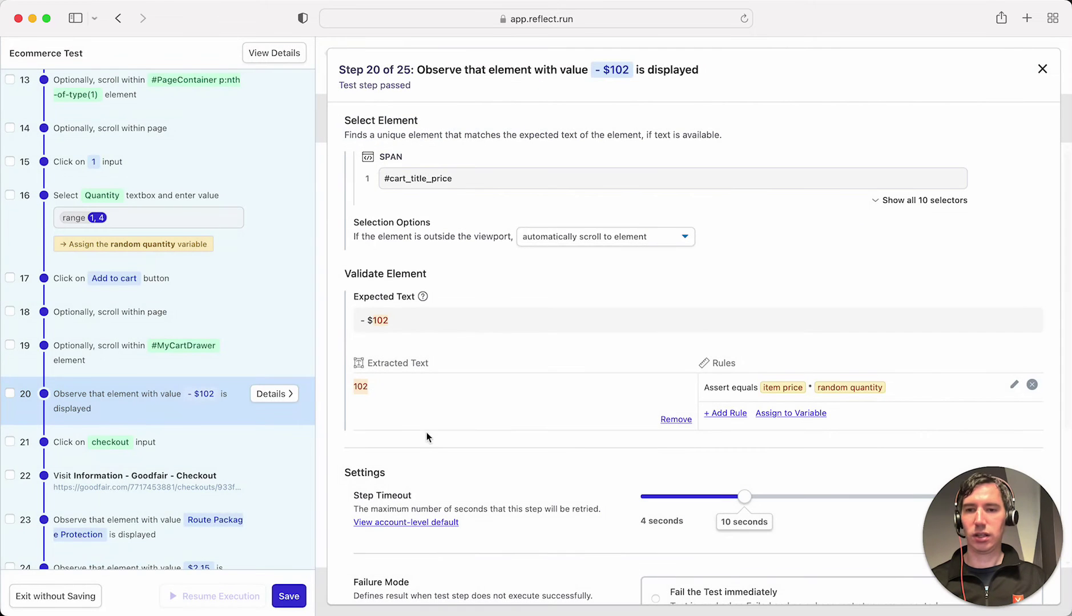
Store step 24's 2.15 amount as 'additional item price', then open step 25's details.
scroll(271, 496, down, 5)
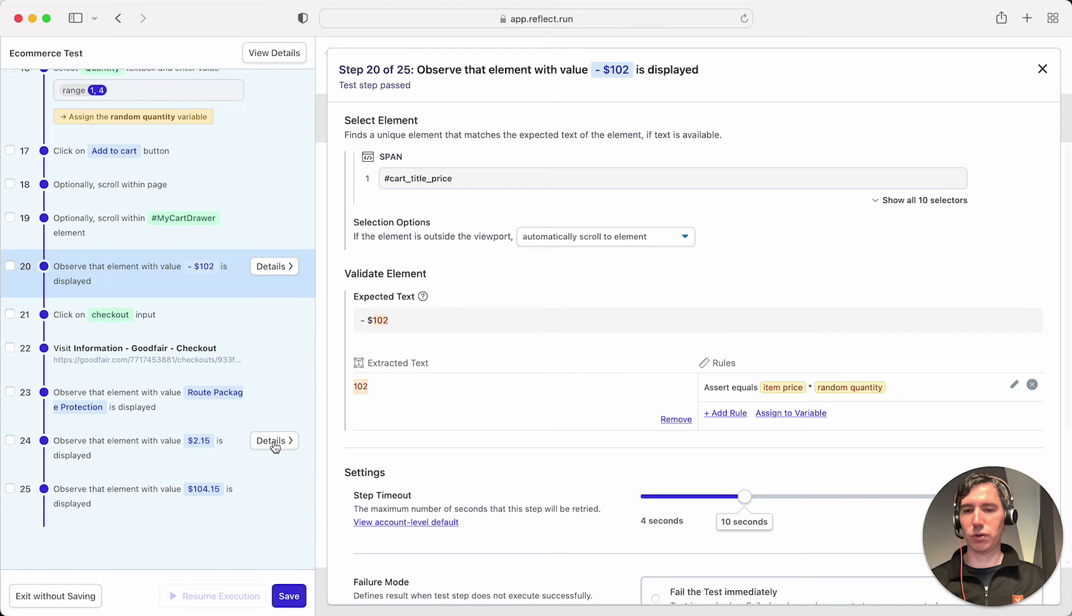
click(271, 444)
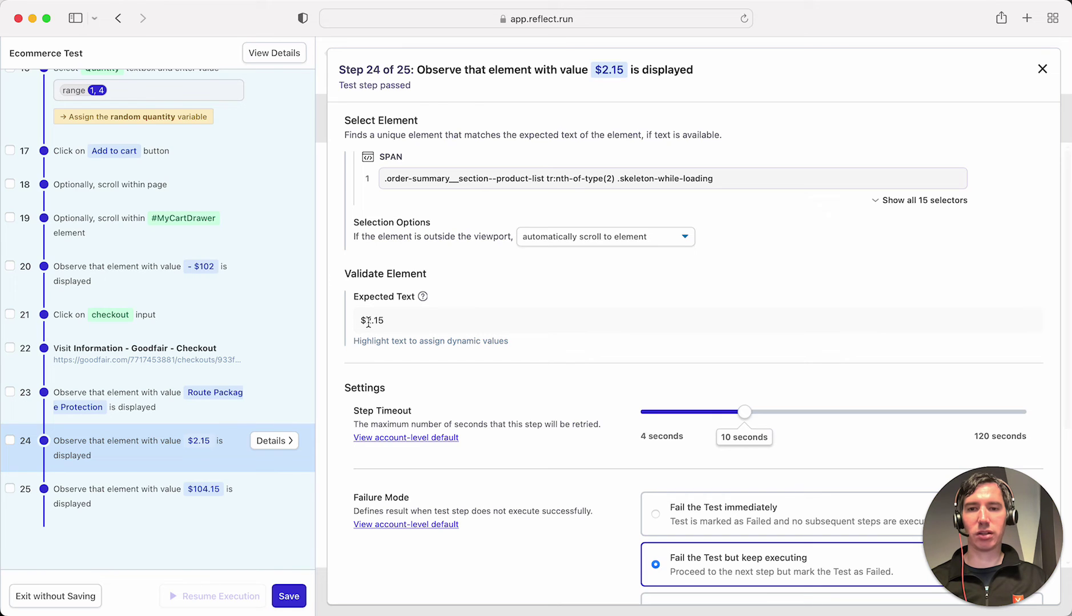
drag(367, 320, 384, 320)
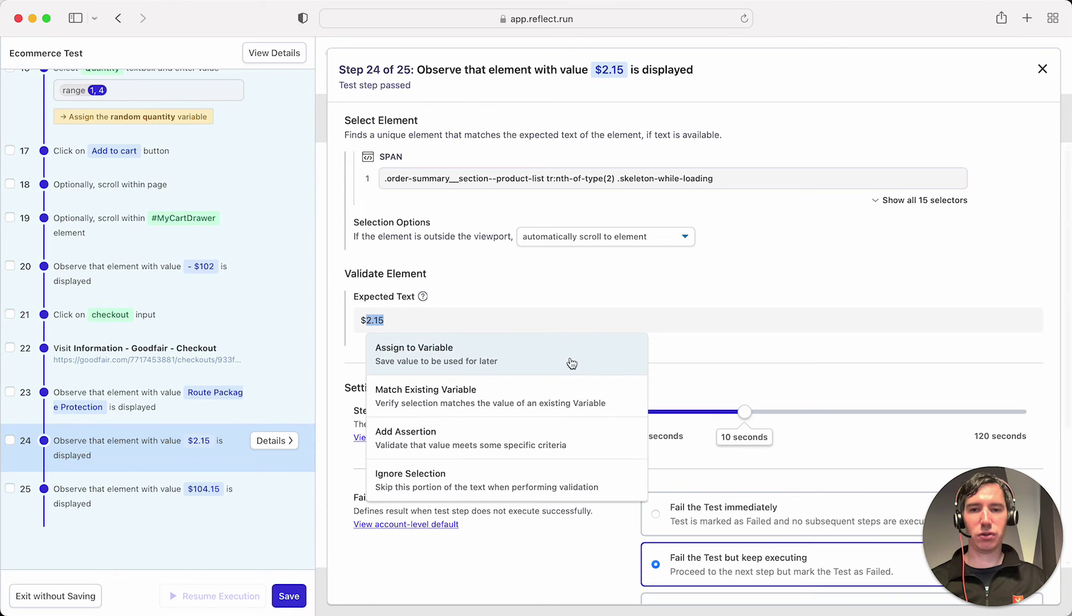
click(468, 358)
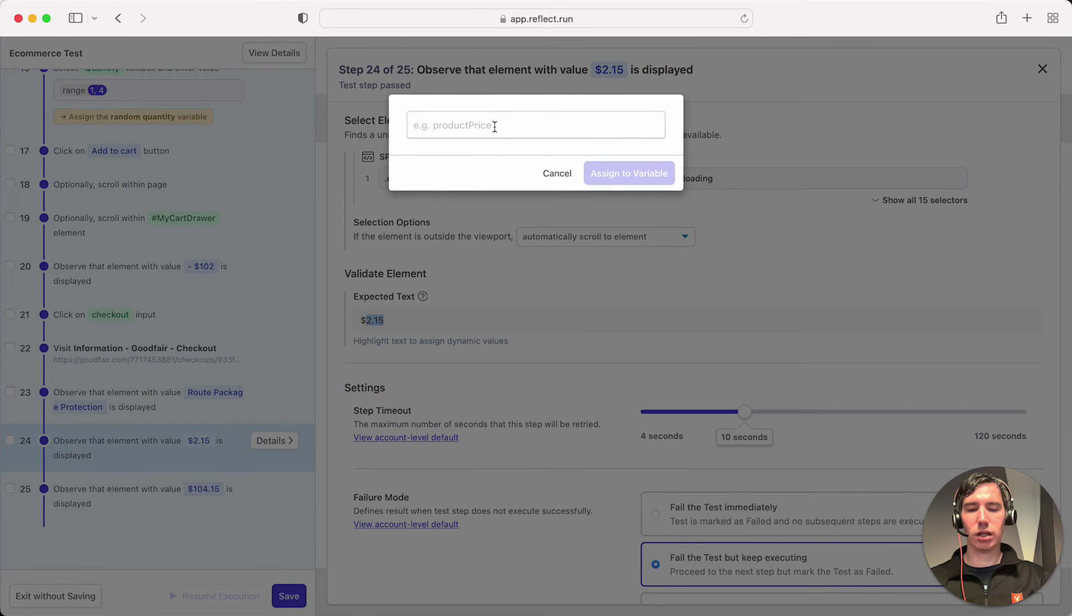
text(additional item pric)
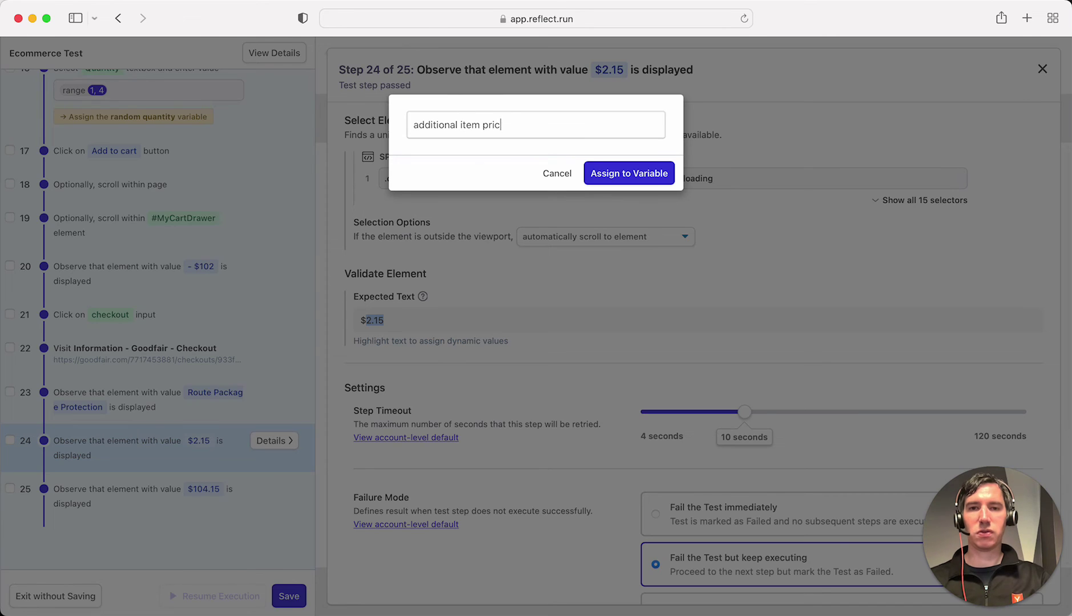
text(e)
click(618, 174)
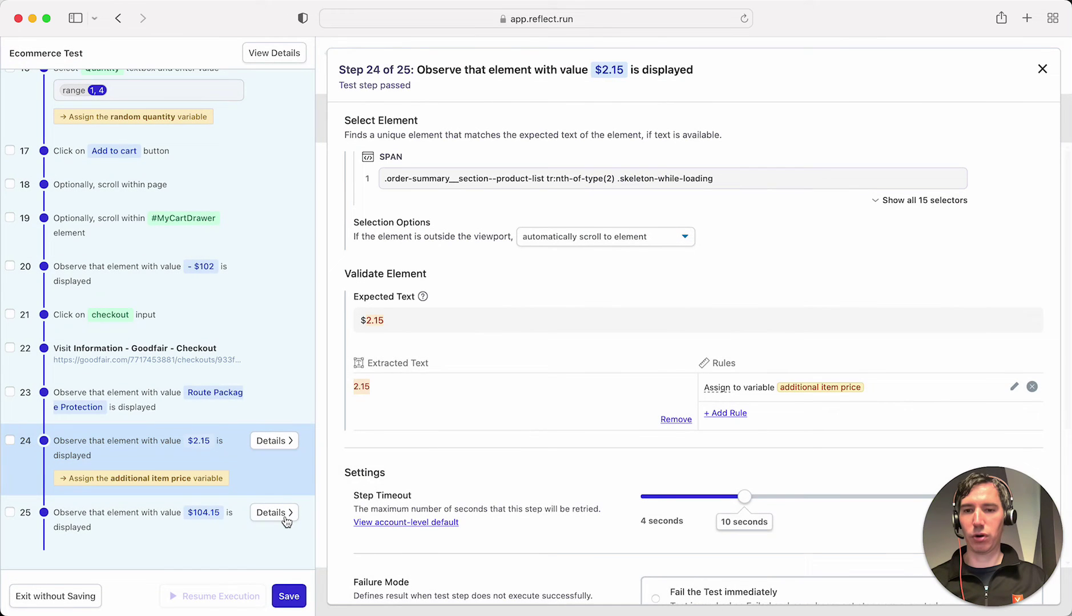
click(273, 512)
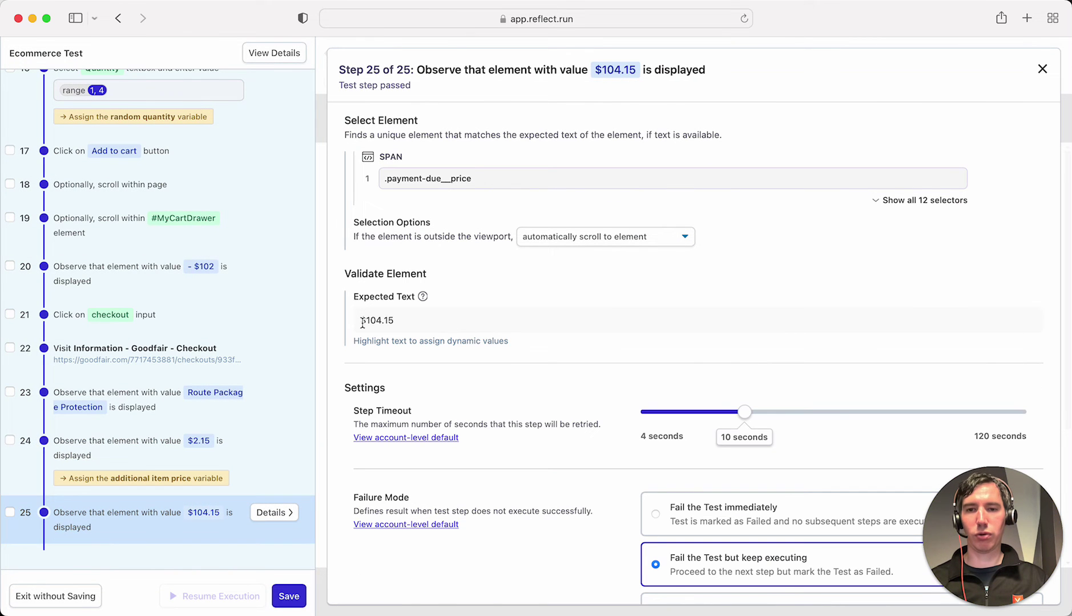
Start a math-formula assertion on step 25's 104.15 amount.
drag(366, 321, 400, 322)
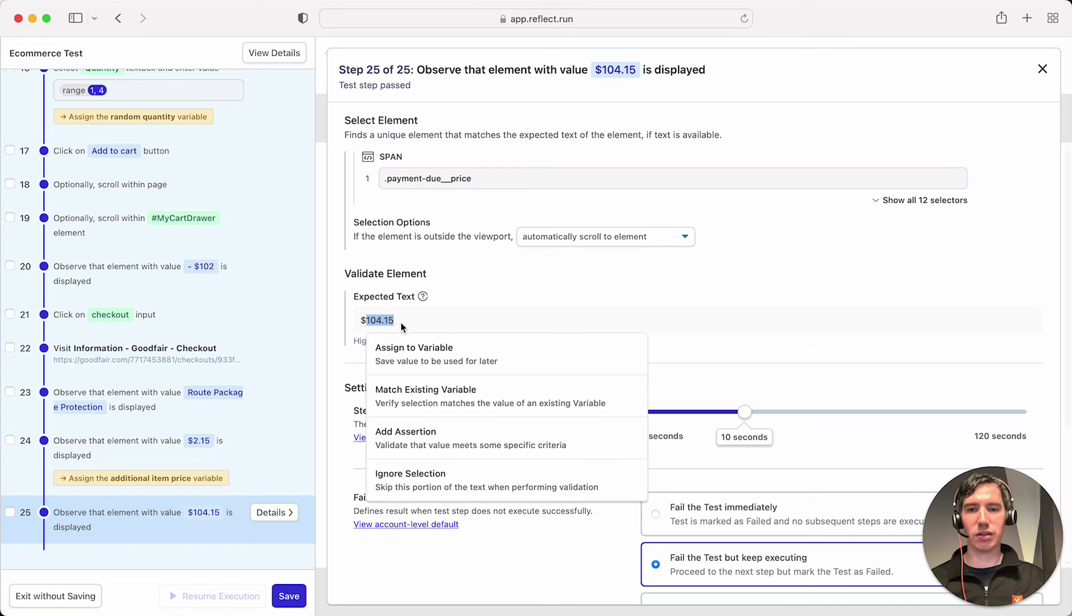
click(458, 435)
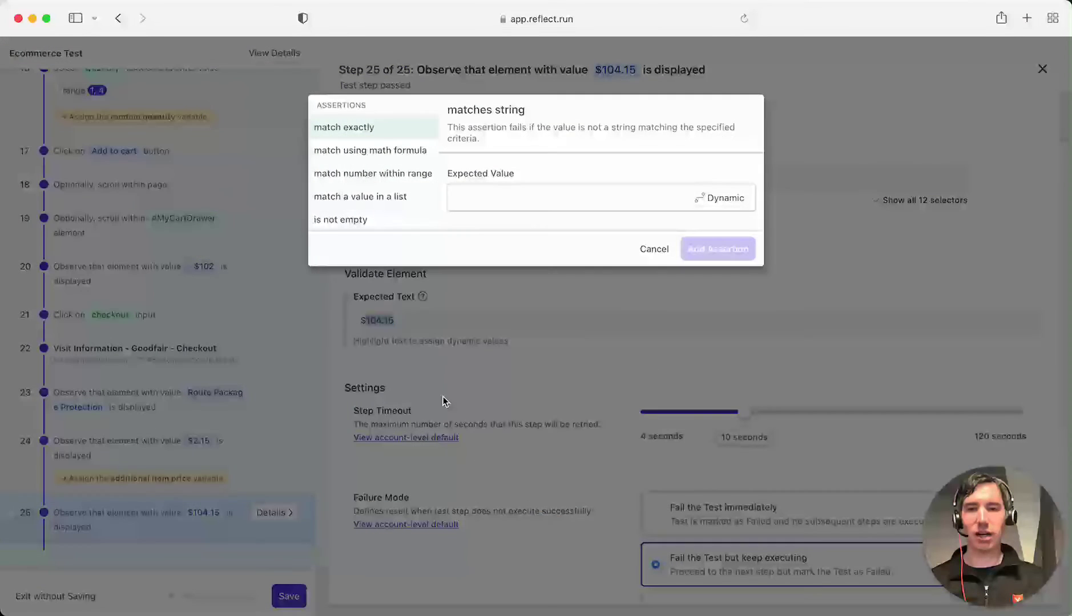
click(391, 150)
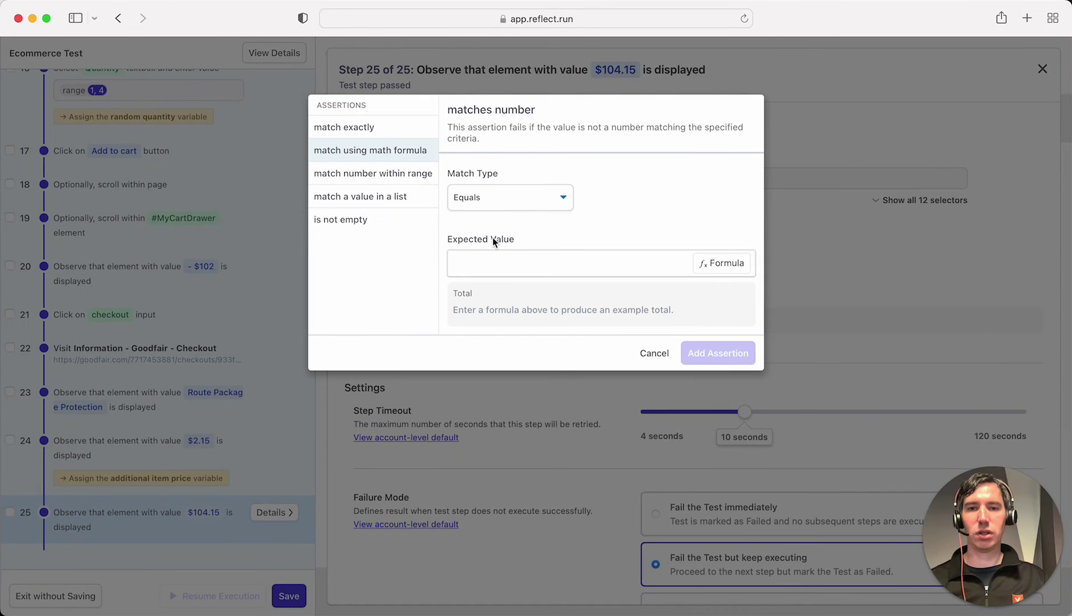
click(491, 267)
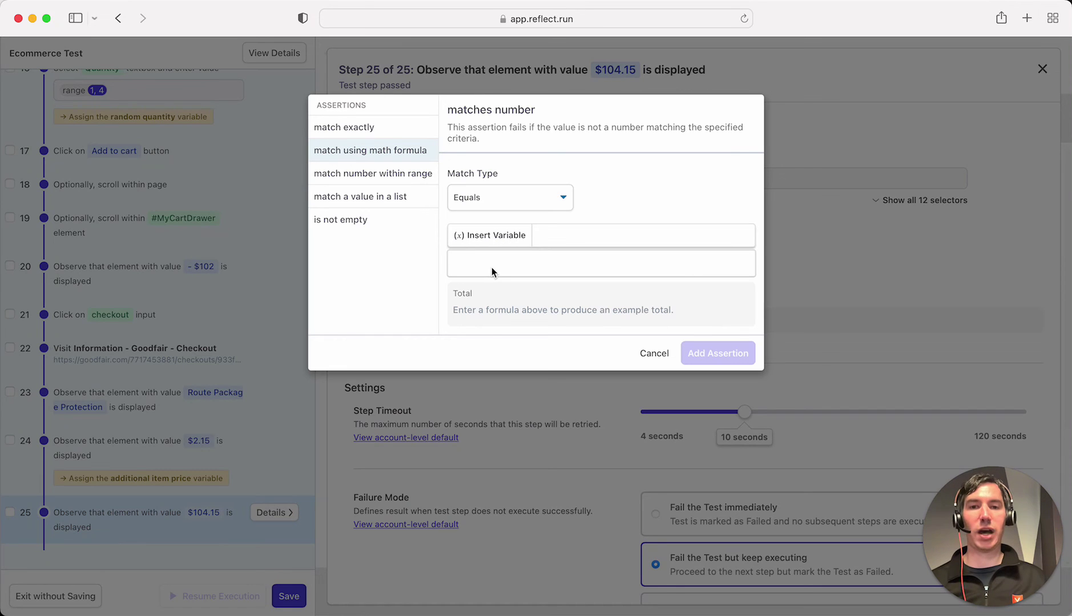
Build the formula item price * random quantity + additional item price, totalling 36.15.
click(482, 239)
click(502, 357)
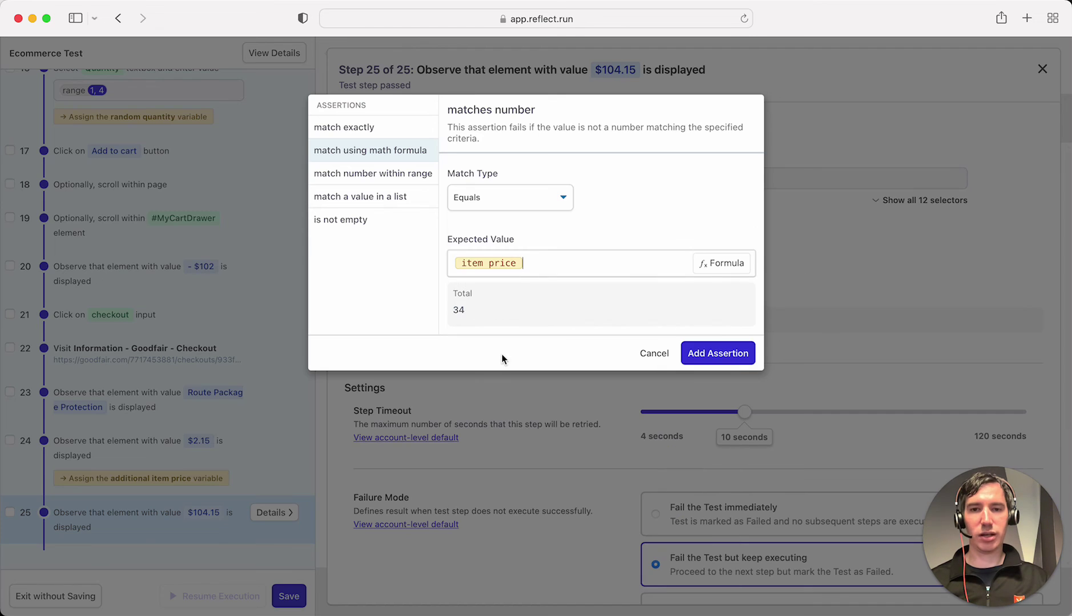
text(*)
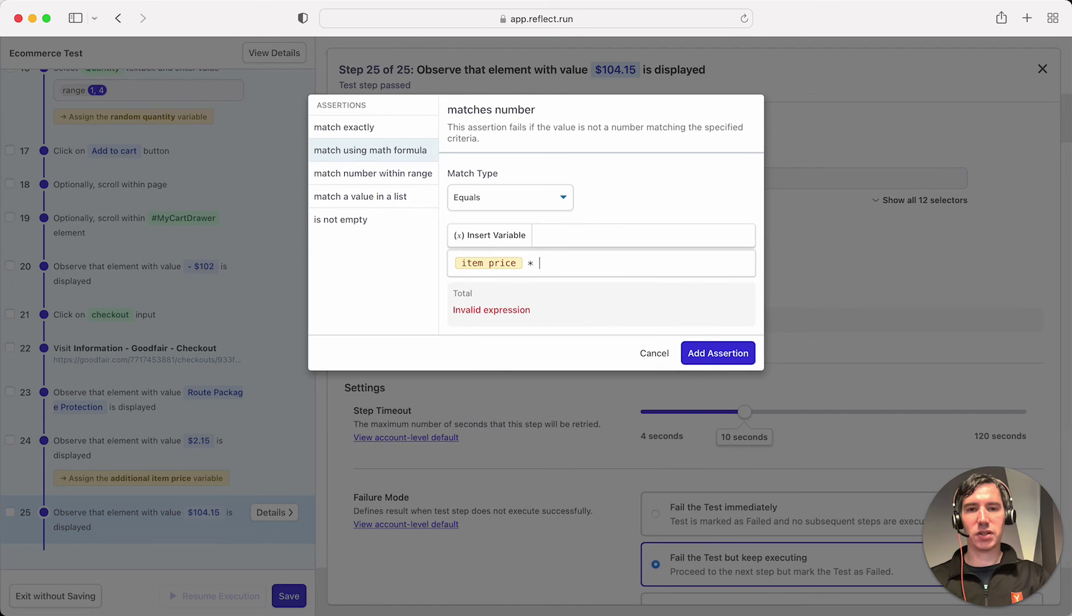
click(483, 238)
click(600, 390)
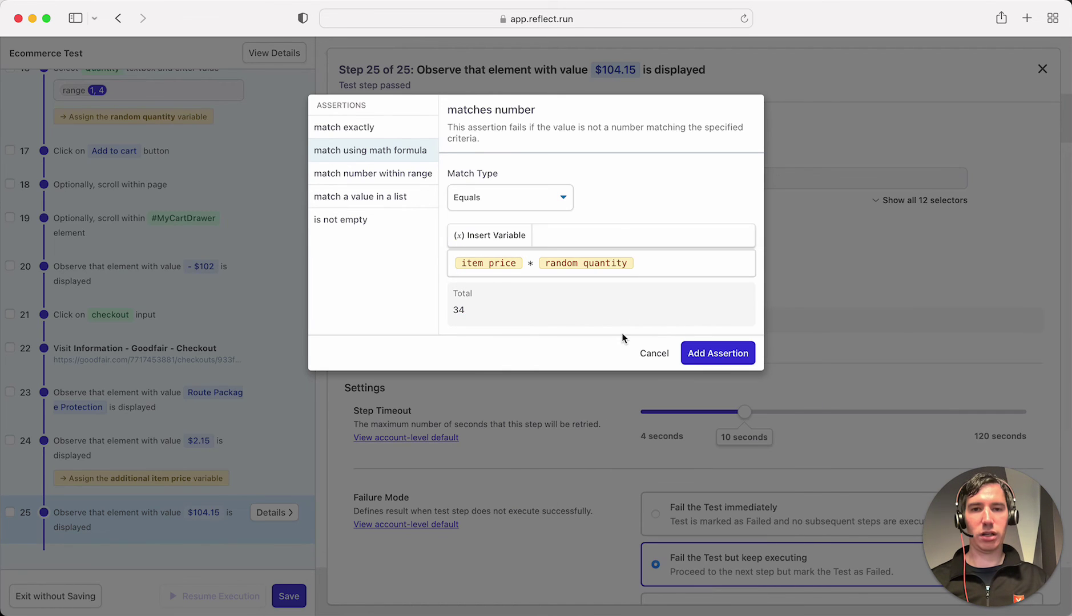
text(+)
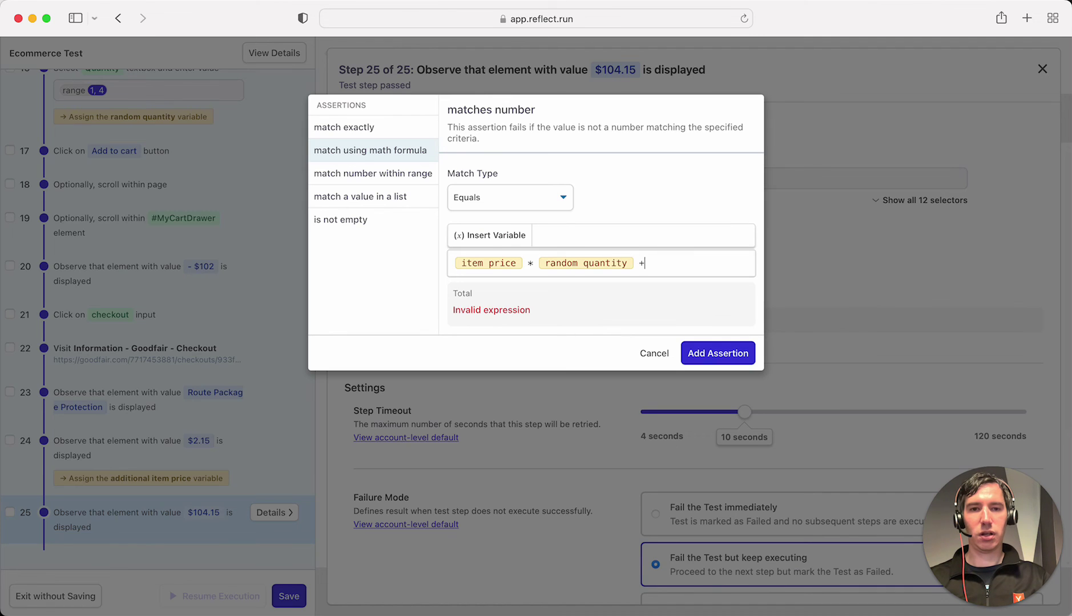
click(486, 238)
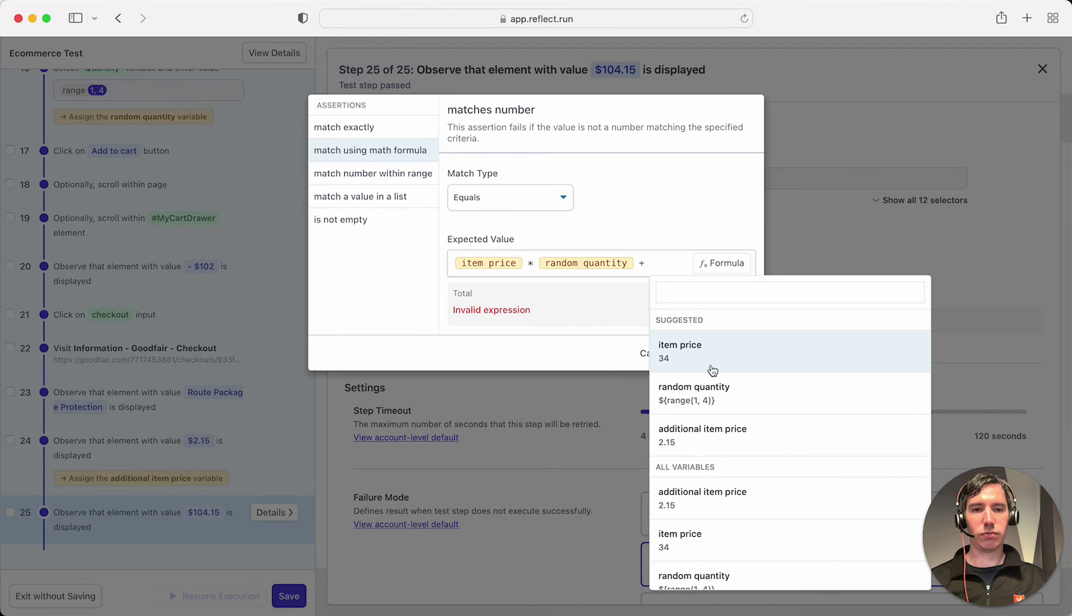
click(723, 444)
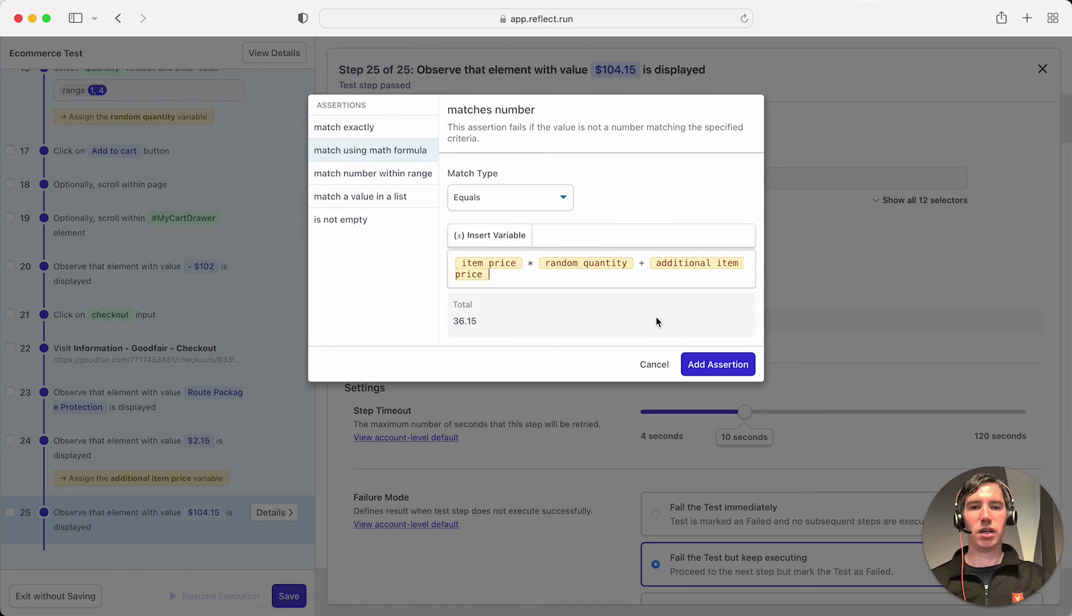
key(BackSpace)
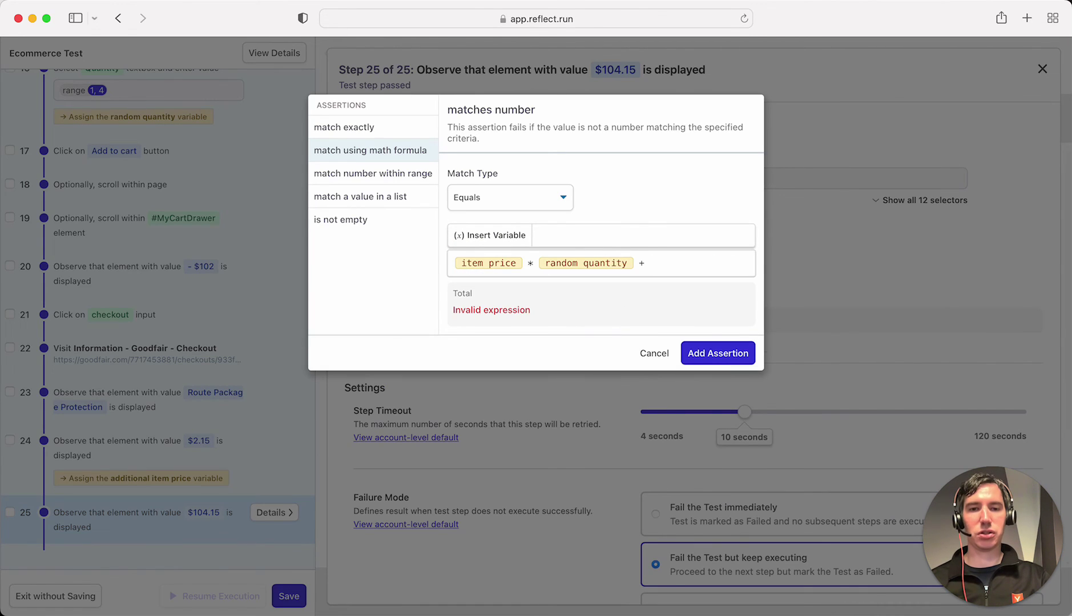
text(2.15)
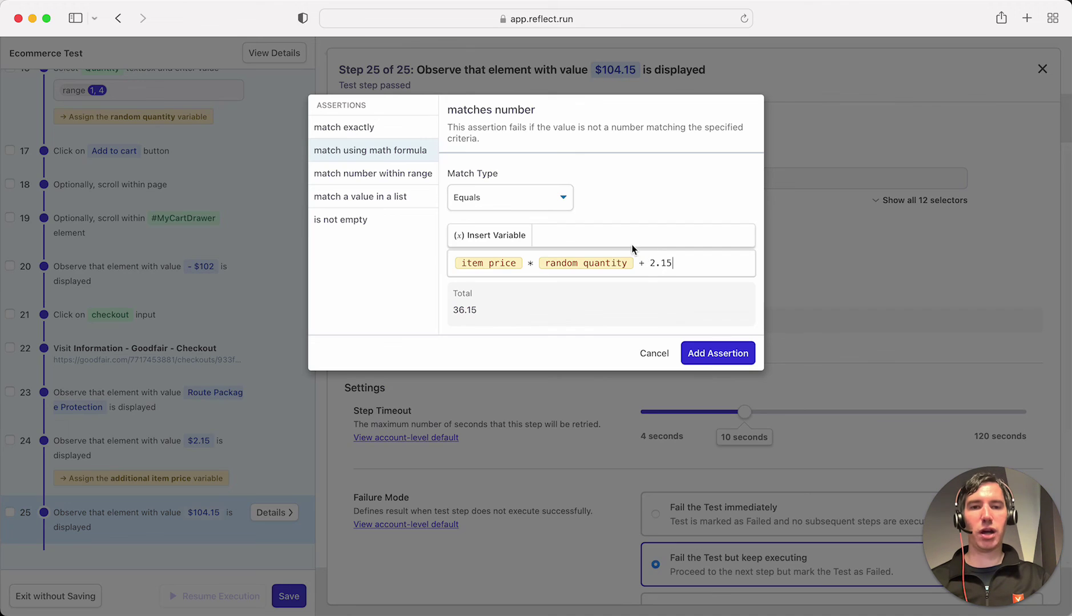
key(BackSpace)
key(BackSpace)
key(BackSpace)
key(BackSpace)
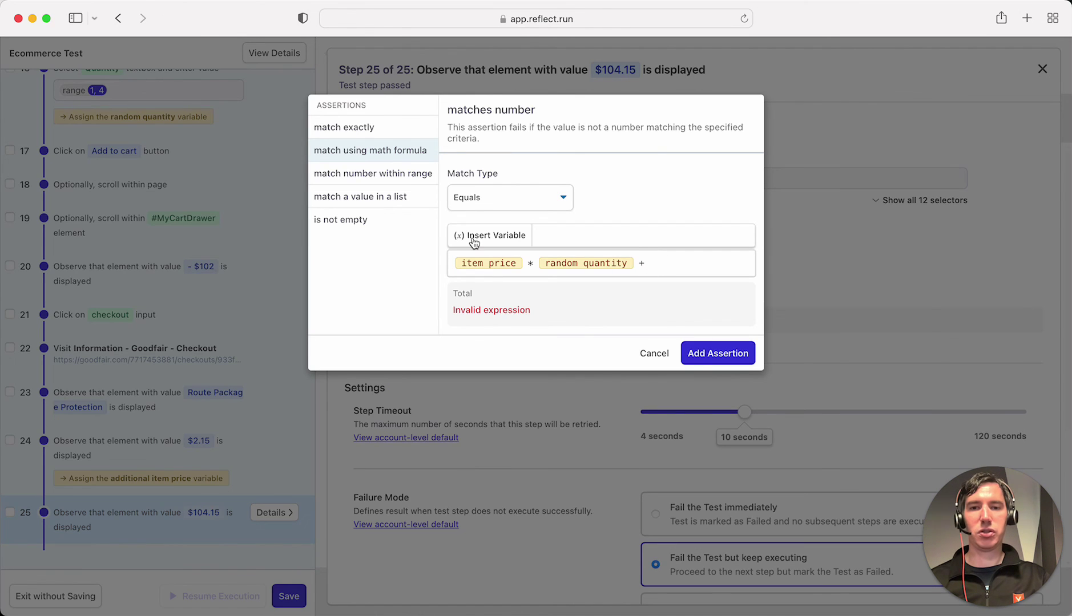
click(490, 235)
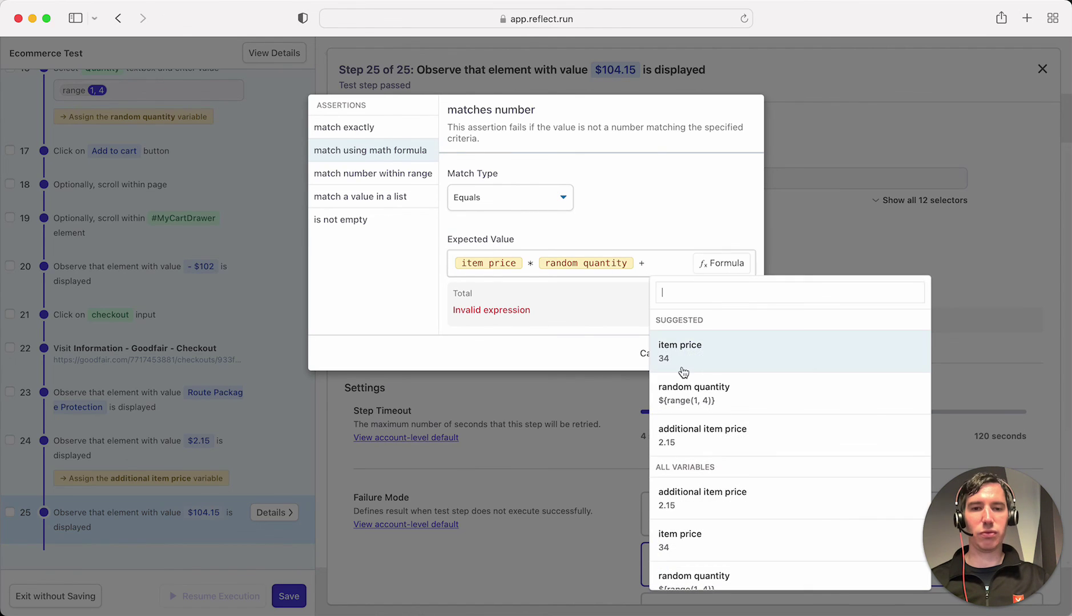
click(749, 433)
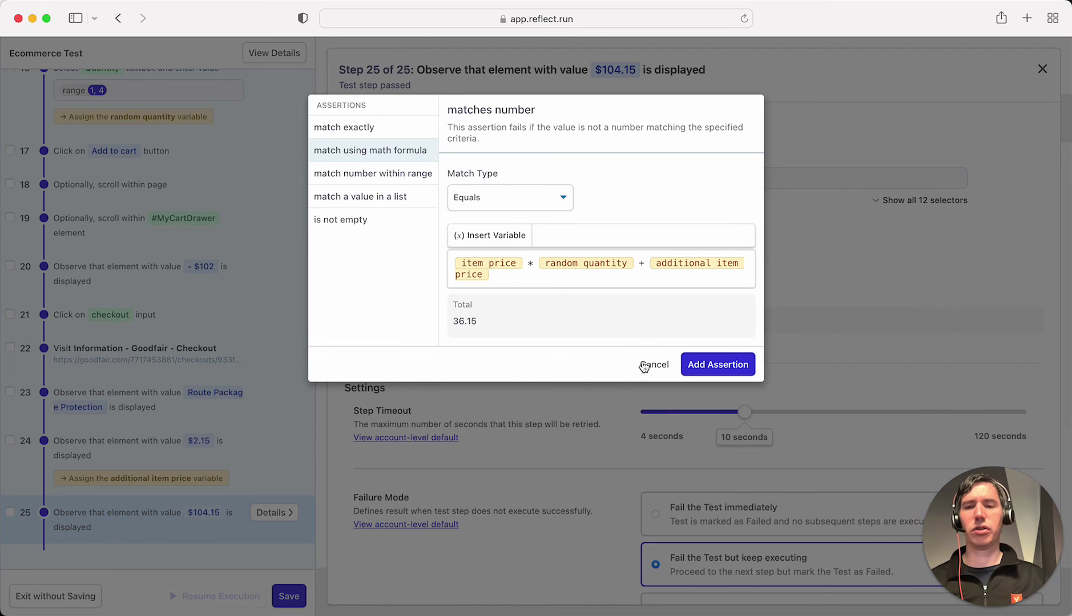
Browse step 25's list, not-empty and number-range assertion options, then return to the math-formula option with its expected value empty.
click(337, 199)
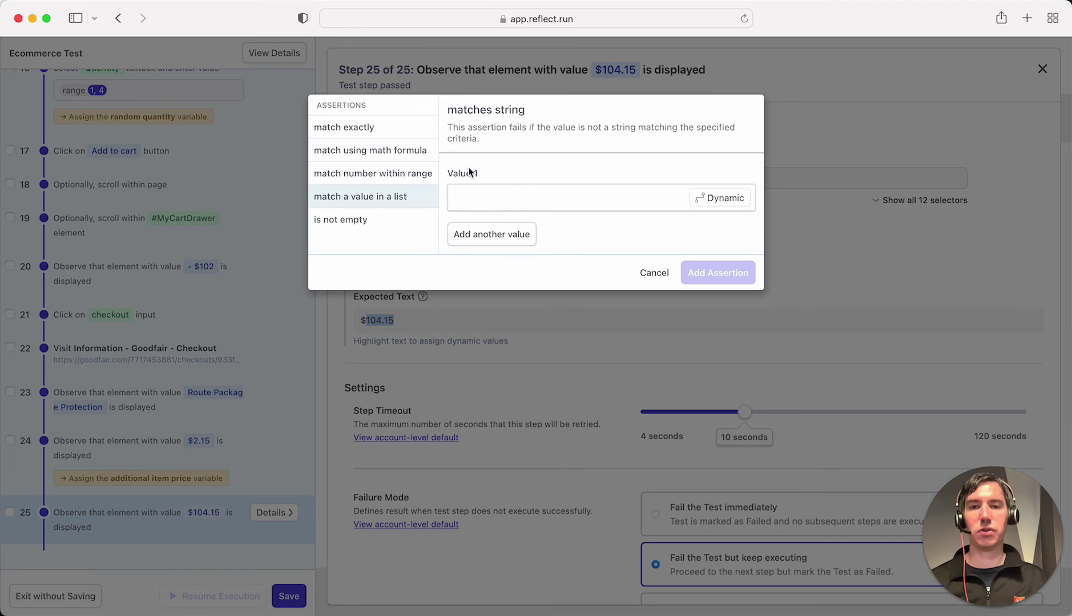
click(349, 220)
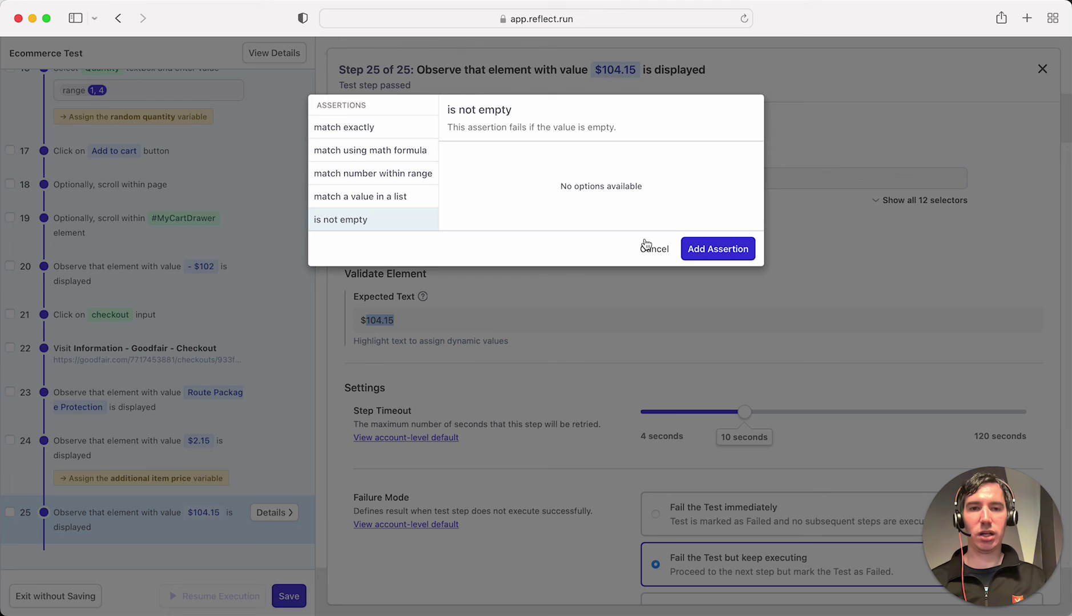
click(373, 176)
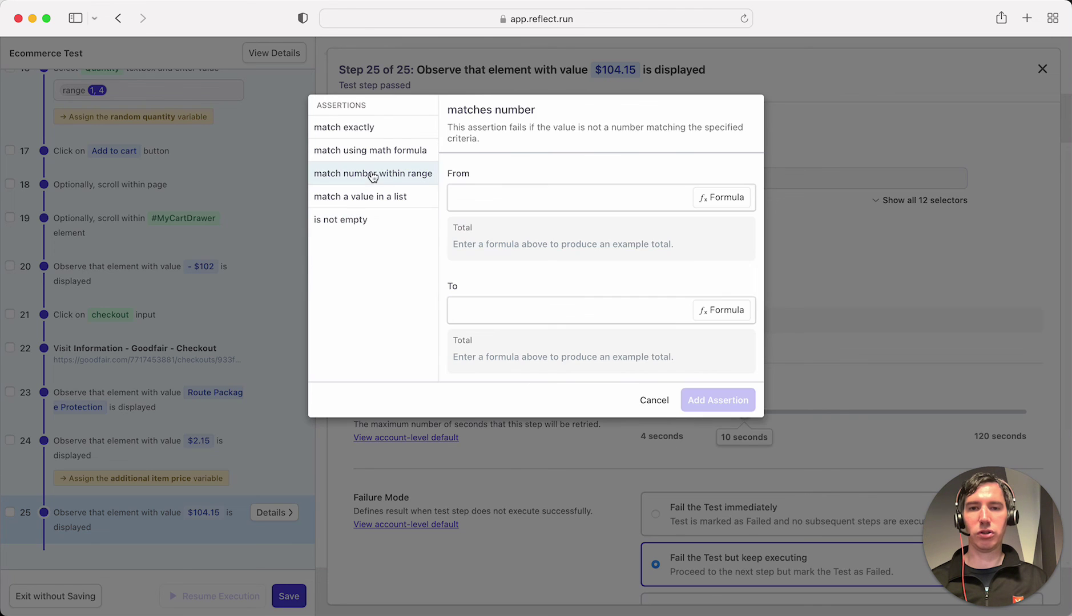
click(372, 196)
click(361, 150)
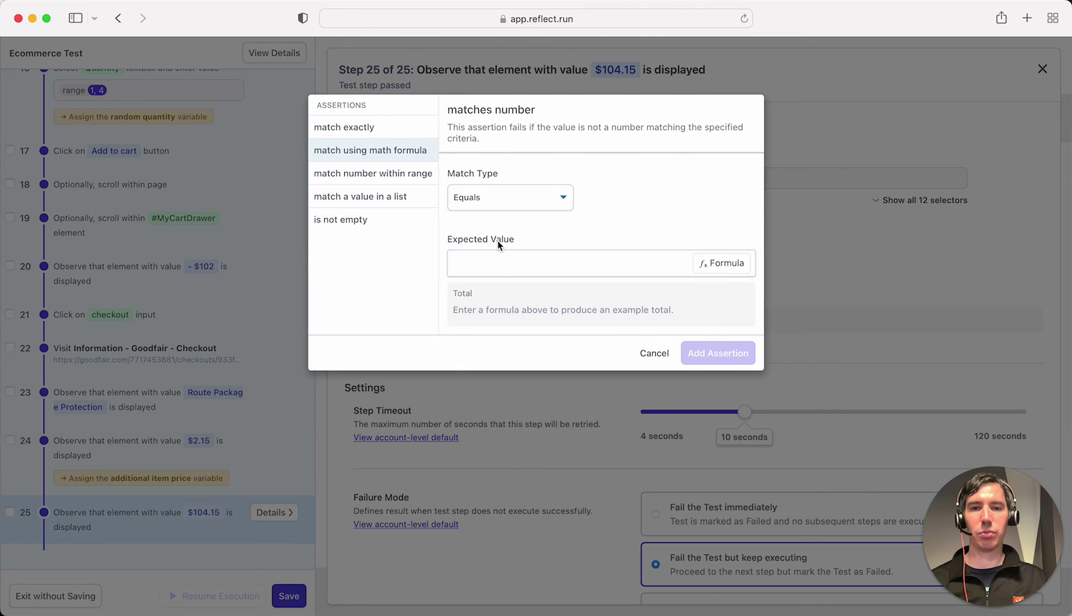